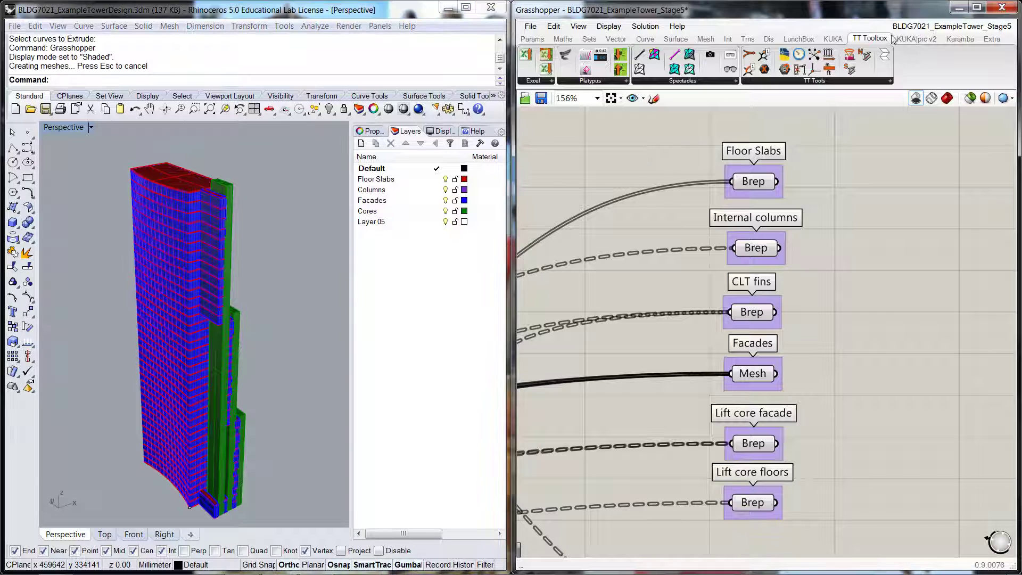
Step: Close the Grasshopper window and show the whole tower in a maximised four-viewport layout, zoomed to extents in every view
{"action": "left_click", "coordinate": [1000, 9]}
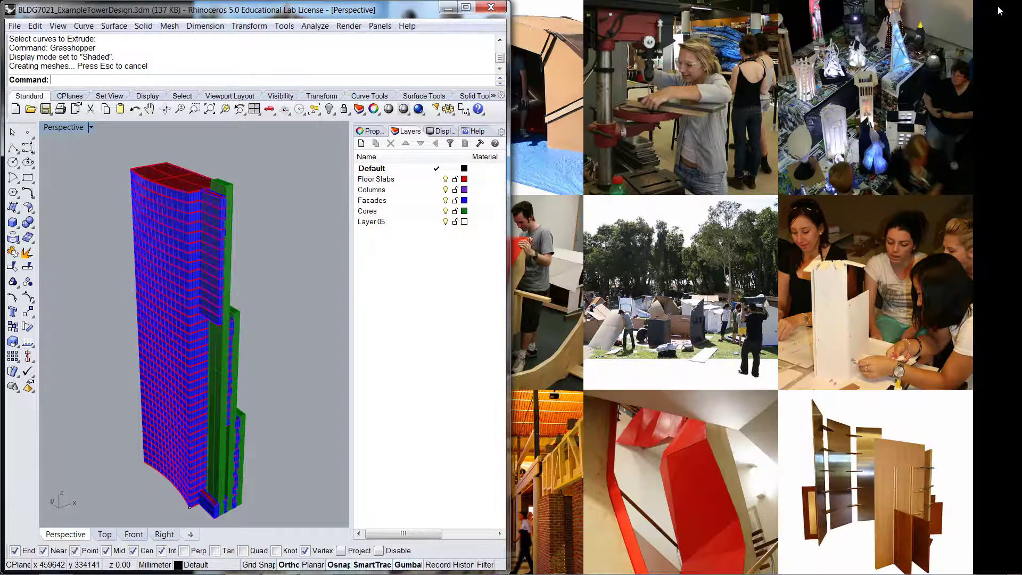
{"action": "left_click", "coordinate": [467, 7]}
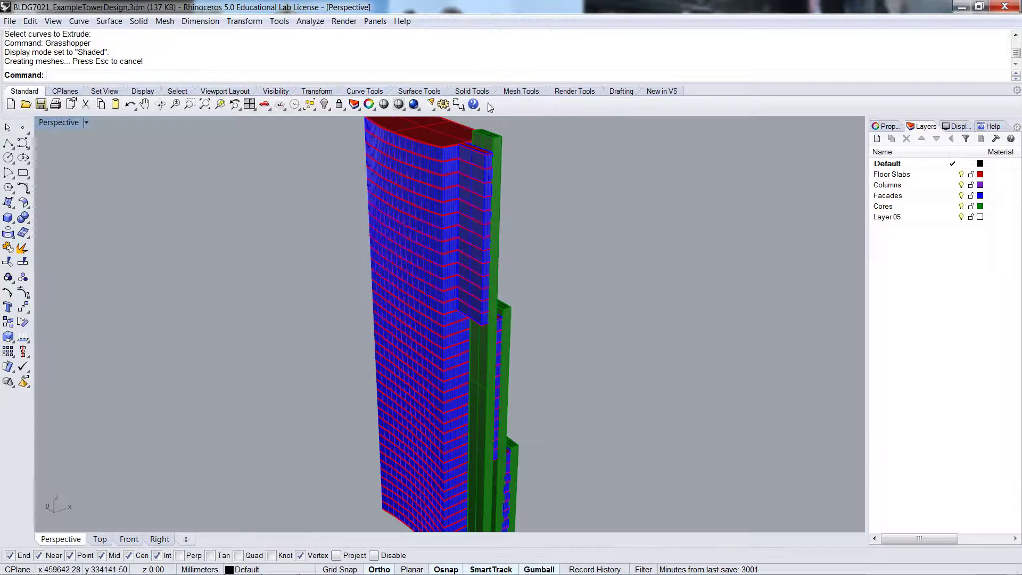
{"action": "right_click_drag", "start_coordinate": [617, 256], "coordinate": [631, 273]}
{"action": "double_click", "coordinate": [67, 123]}
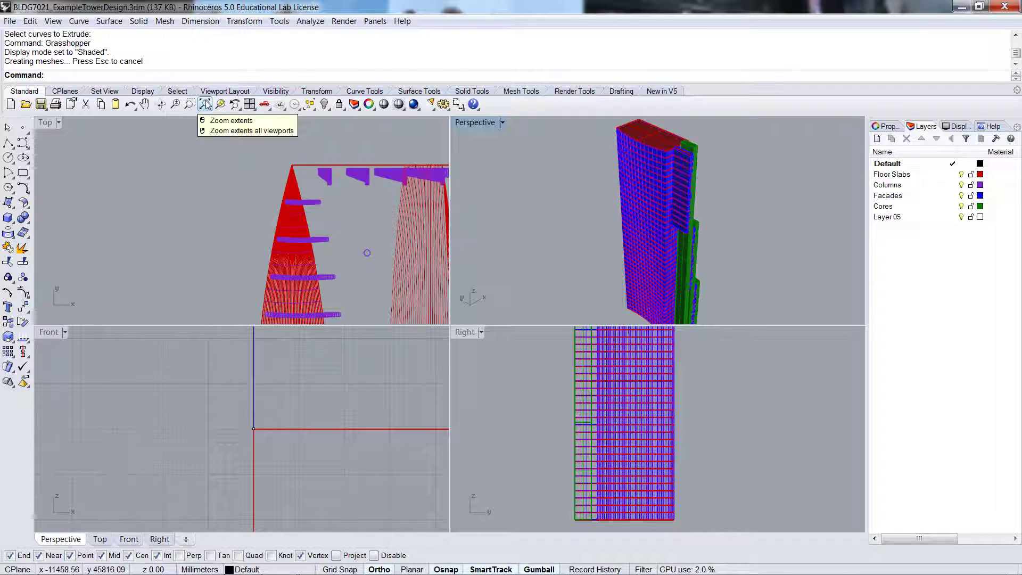
{"action": "right_click", "coordinate": [206, 106]}
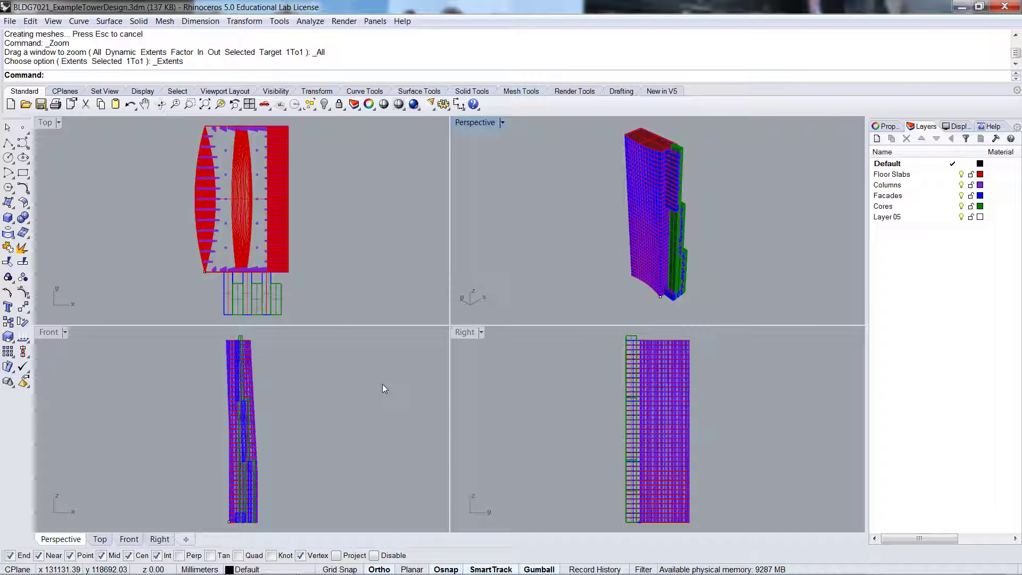
Step: Rename Layer 05 as Guides and make it the current layer
{"action": "left_click", "coordinate": [905, 218]}
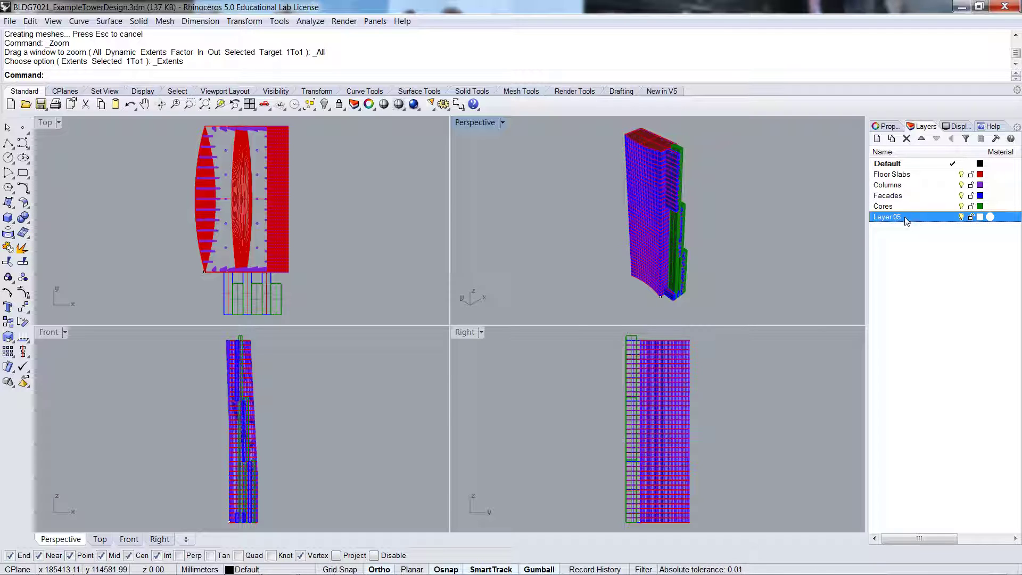
{"action": "left_click", "coordinate": [906, 221]}
{"action": "key", "text": "BackSpace"}
{"action": "key", "text": "BackSpace"}
{"action": "key", "text": "BackSpace"}
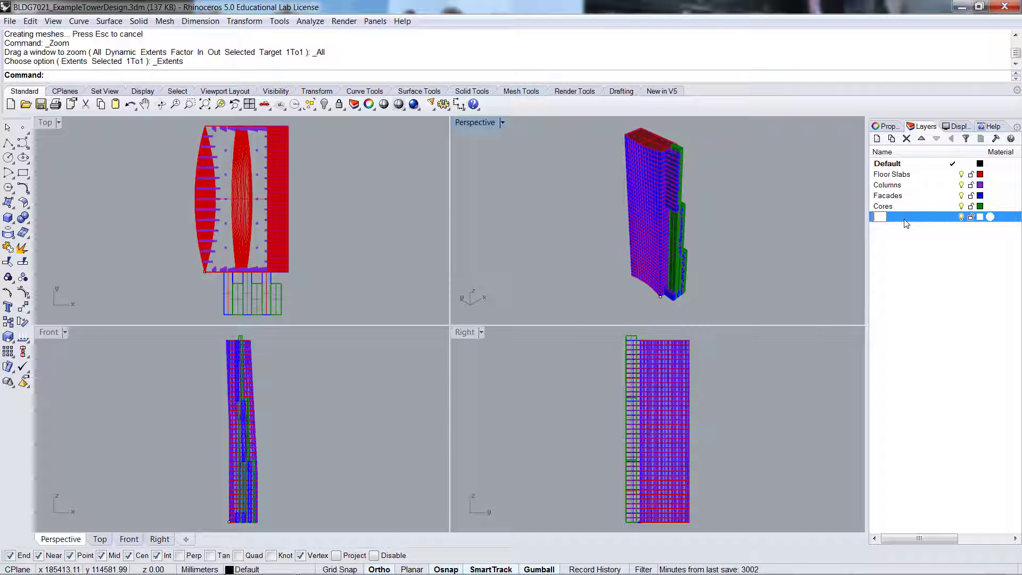
{"action": "type", "text": "Guides"}
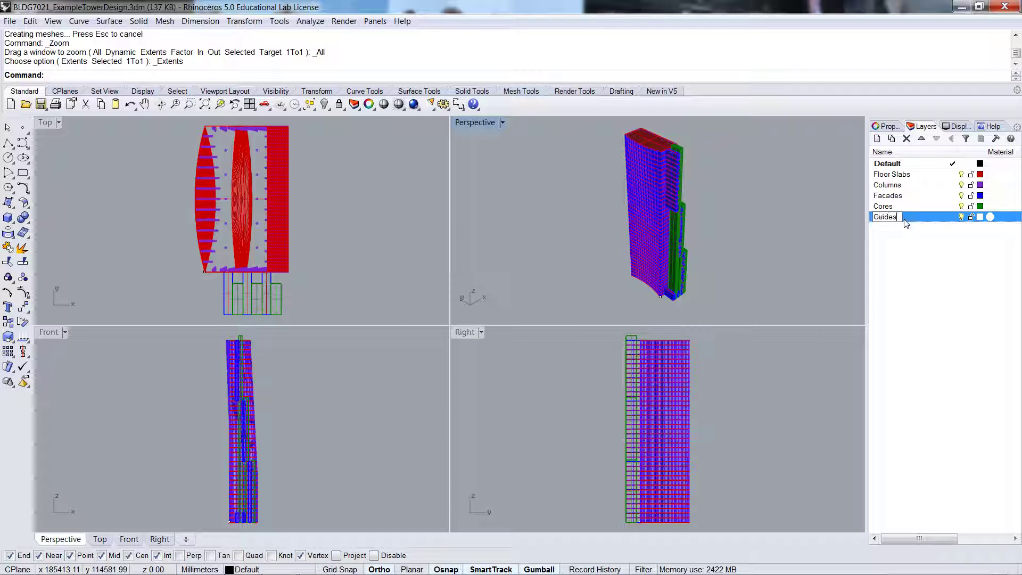
{"action": "key", "text": "Return"}
{"action": "double_click", "coordinate": [926, 217]}
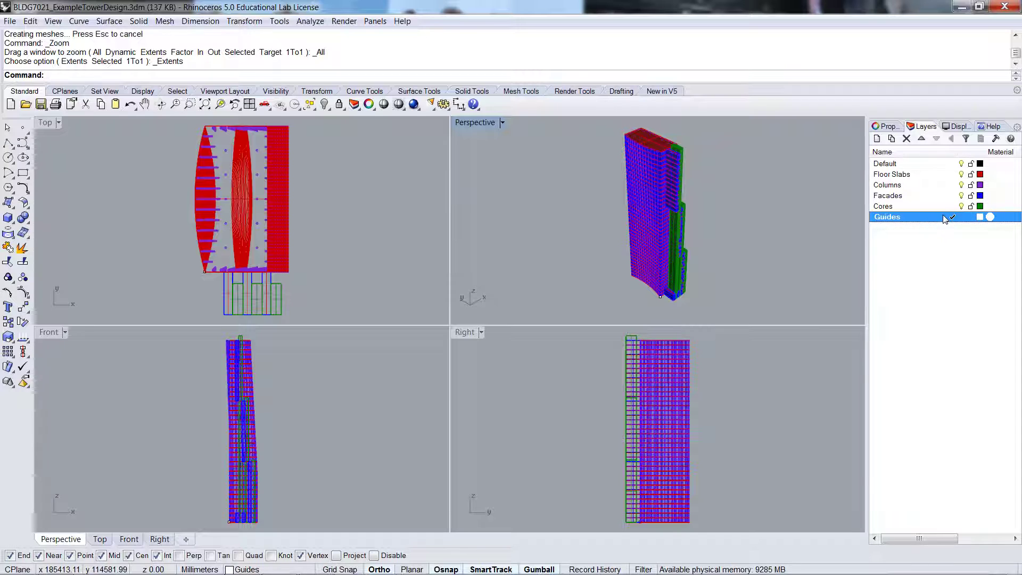
{"action": "left_click", "coordinate": [958, 226]}
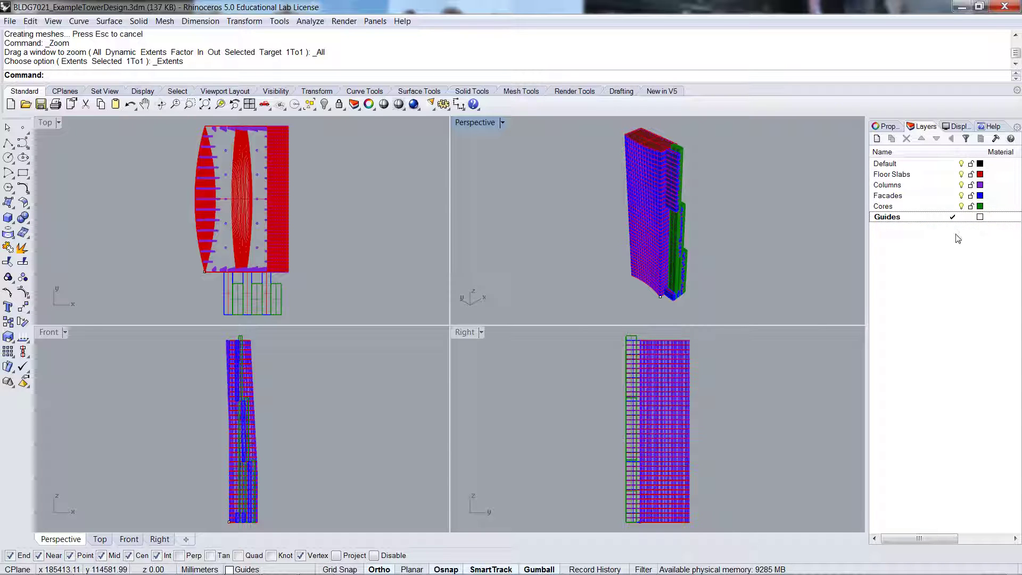
Step: Undo the last polyline and draw a straight guide line lengthwise through the tower plan in the Top view, extending past both ends
{"action": "key", "text": "ctrl+z"}
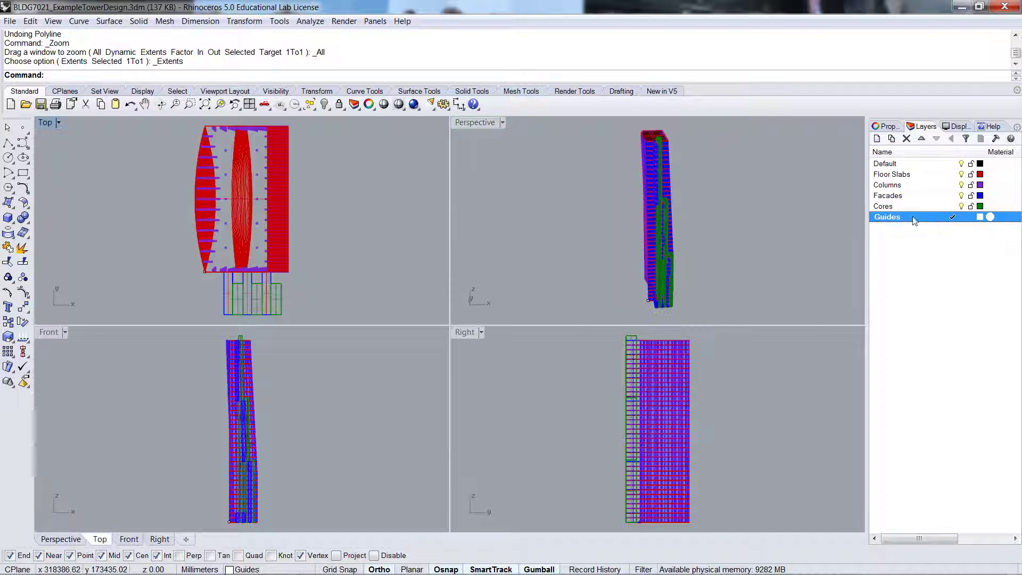
{"action": "left_click", "coordinate": [9, 143]}
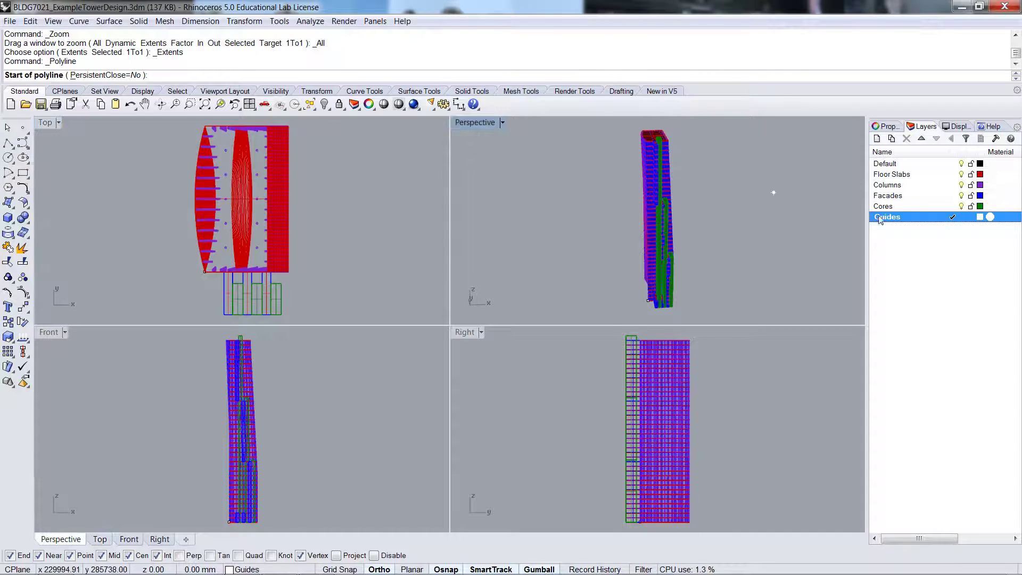
{"action": "scroll", "coordinate": [345, 233], "scroll_direction": "down", "scroll_amount": 2}
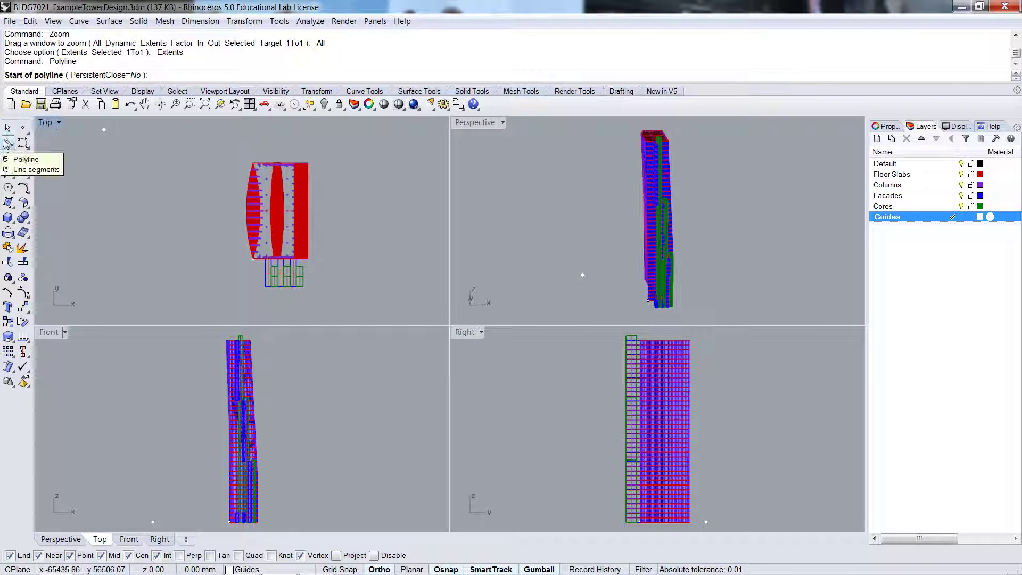
{"action": "left_click", "coordinate": [277, 309]}
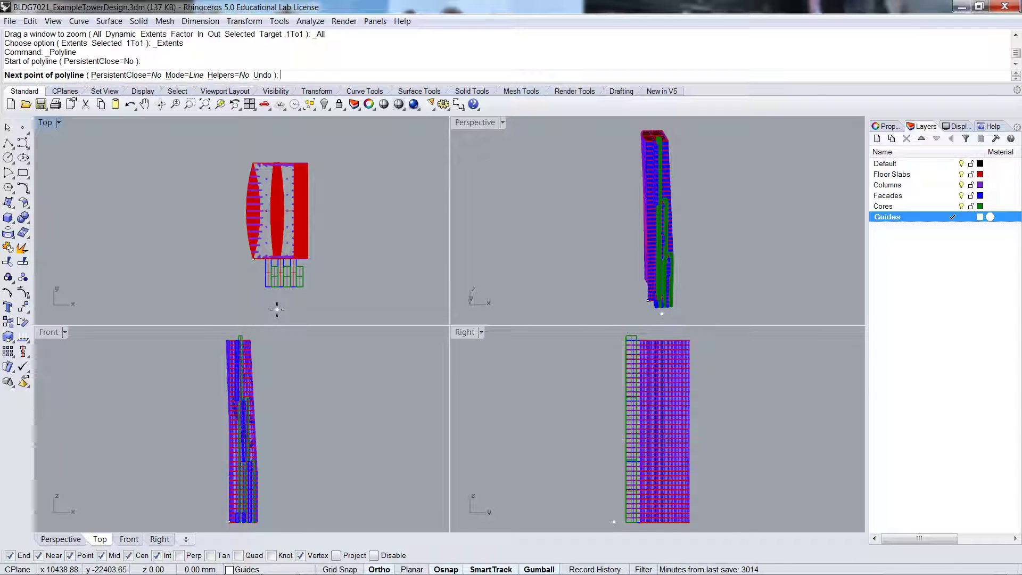
{"action": "left_click", "coordinate": [269, 131]}
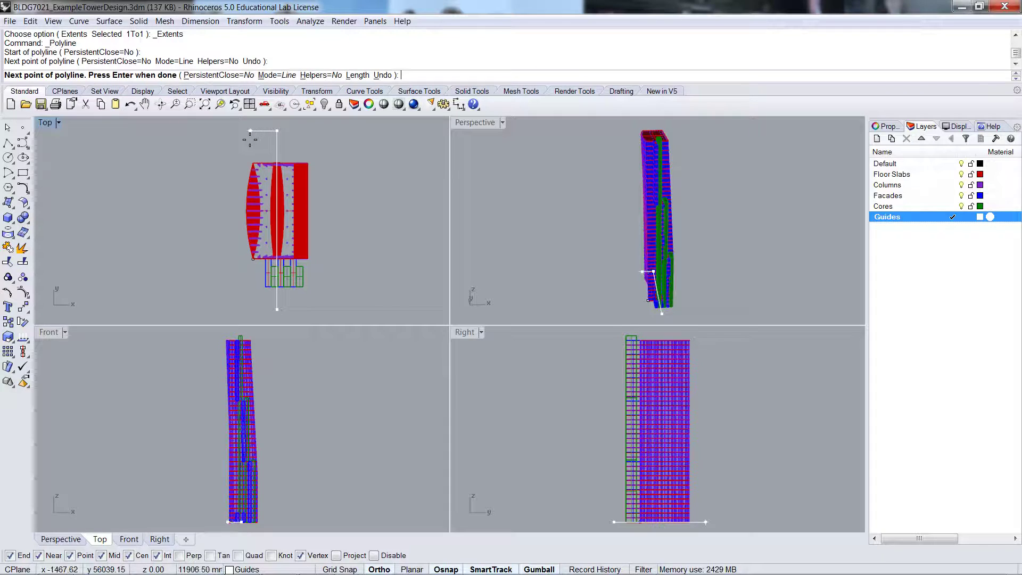
{"action": "key", "text": "Return"}
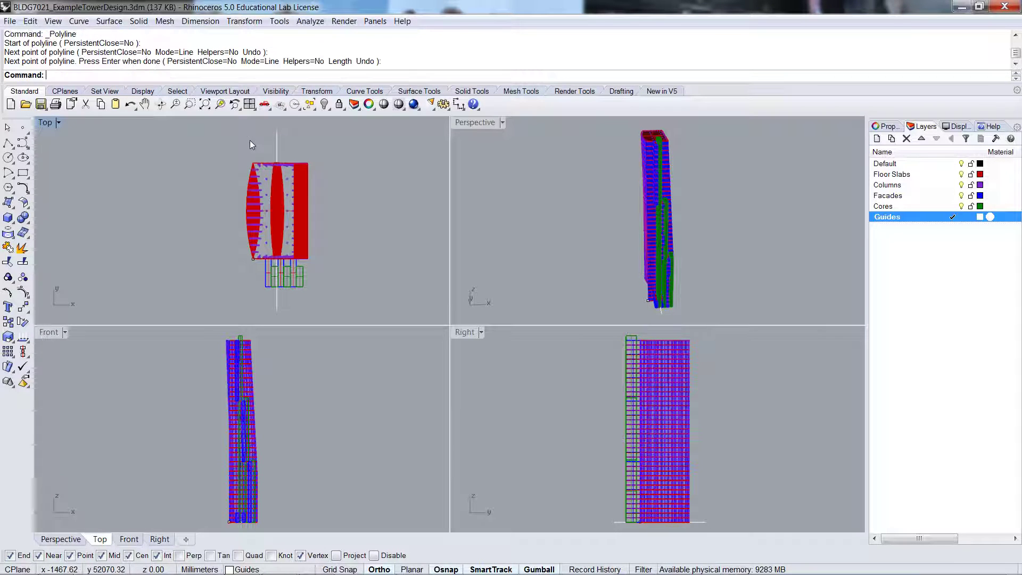
Step: Duplicate the ground-level guide line vertically to the tower's lower-middle height in the Right view
{"action": "left_click", "coordinate": [275, 299]}
{"action": "scroll", "coordinate": [724, 463], "scroll_direction": "down", "scroll_amount": 1}
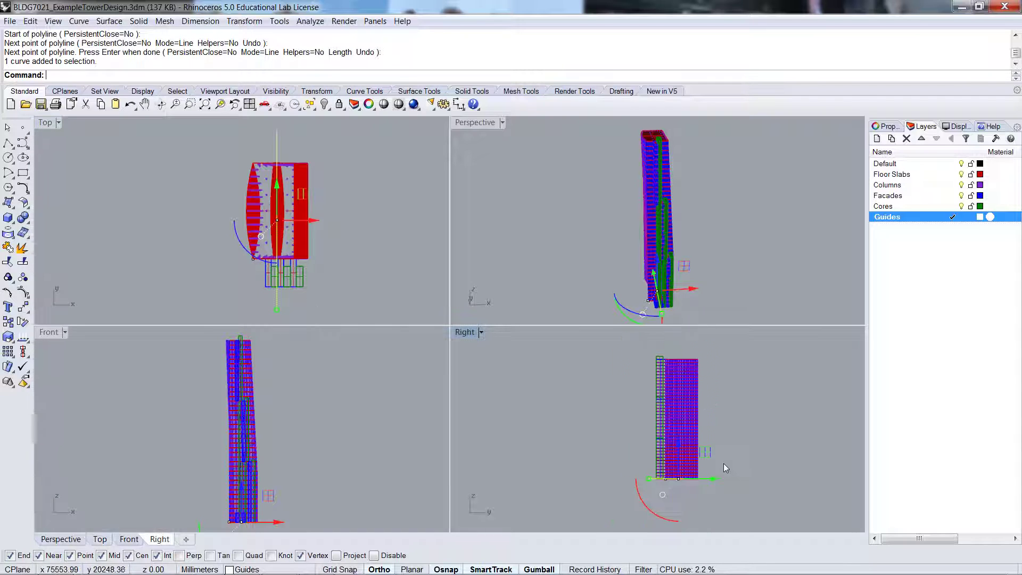
{"action": "scroll", "coordinate": [643, 459], "scroll_direction": "up", "scroll_amount": 2}
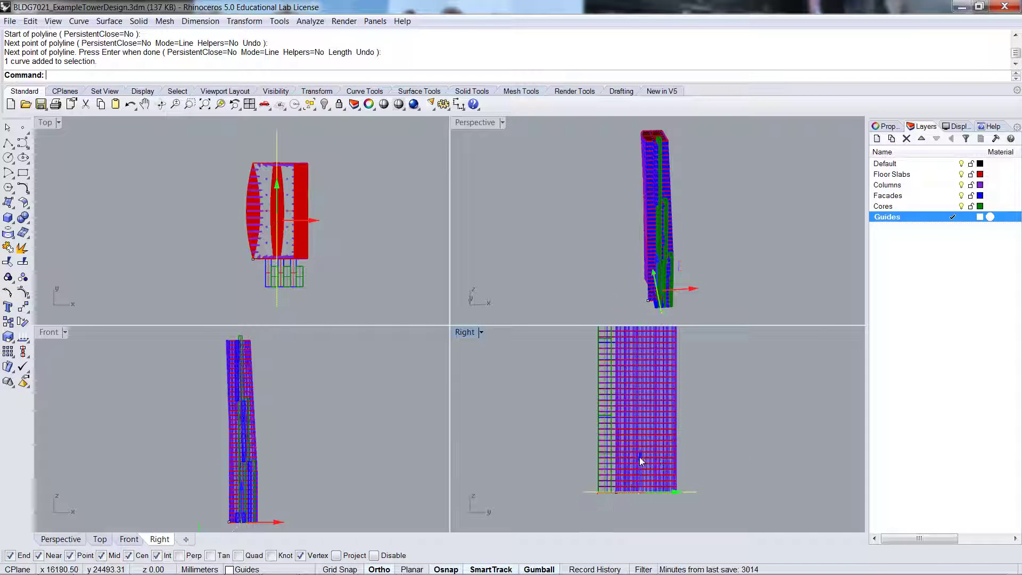
{"action": "left_click_drag", "start_coordinate": [641, 462], "coordinate": [650, 358]}
{"action": "right_click_drag", "start_coordinate": [712, 373], "coordinate": [712, 479]}
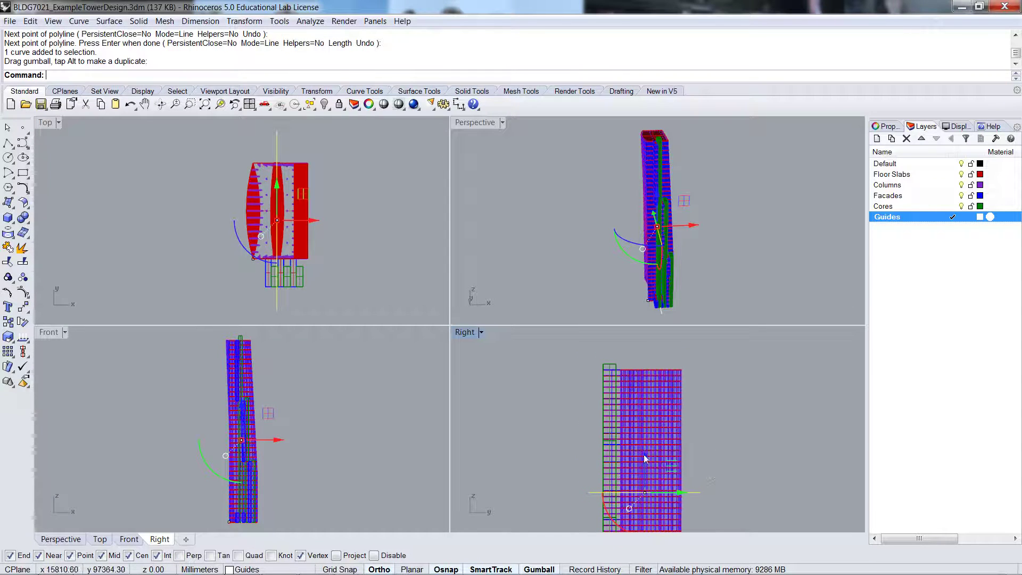
Step: Duplicate the raised guide line about 62,144 mm further up, near the top of the tower
{"action": "left_click", "coordinate": [705, 497]}
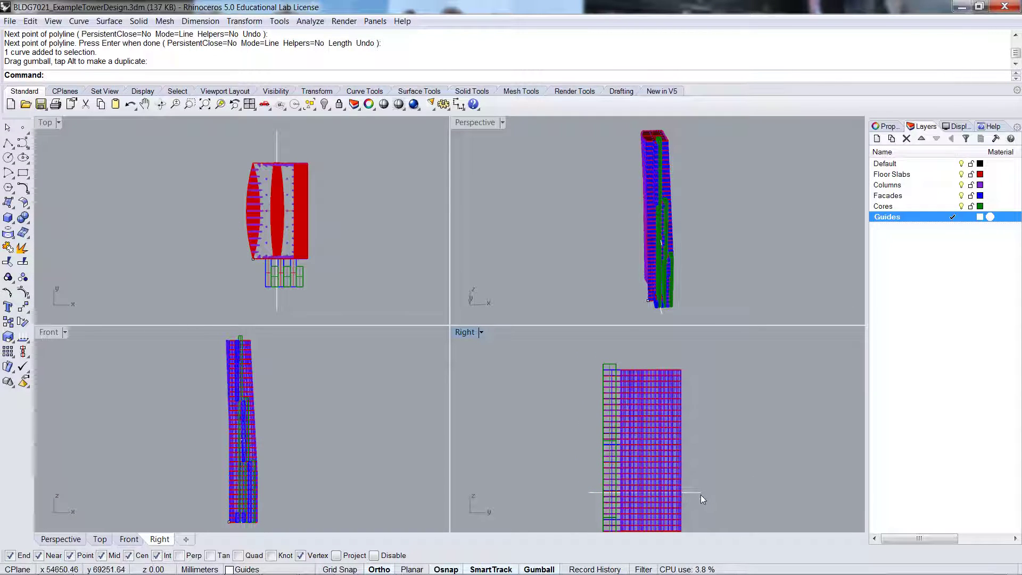
{"action": "left_click", "coordinate": [697, 489]}
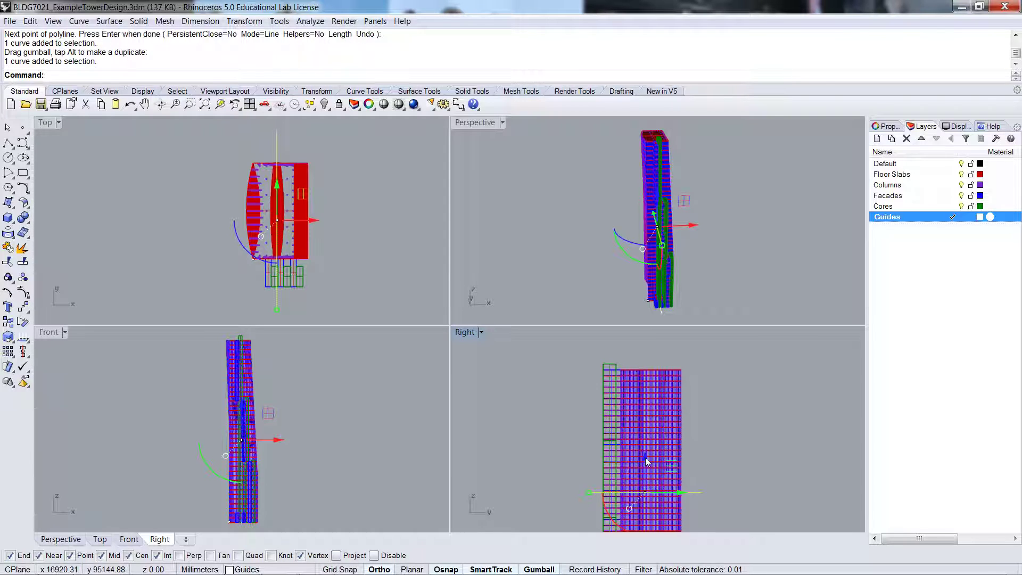
{"action": "left_click_drag", "start_coordinate": [647, 461], "coordinate": [642, 371]}
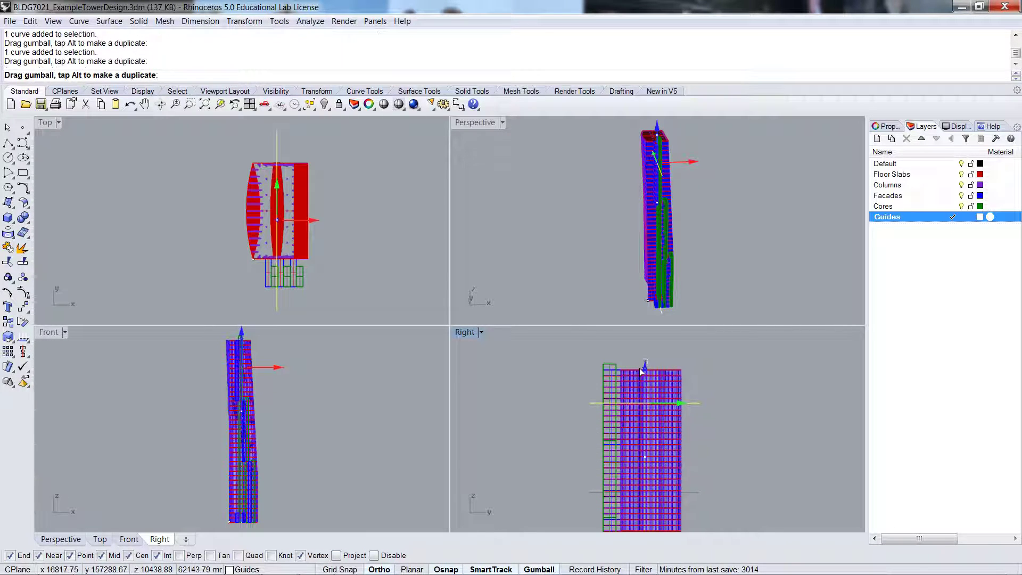
{"action": "left_click", "coordinate": [723, 377]}
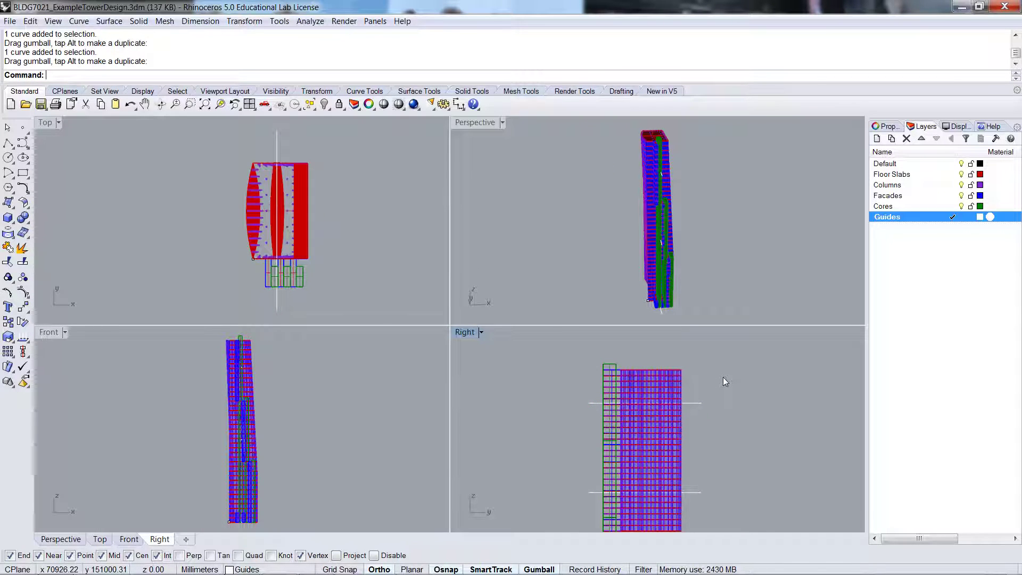
{"action": "scroll", "coordinate": [723, 377], "scroll_direction": "down", "scroll_amount": 4}
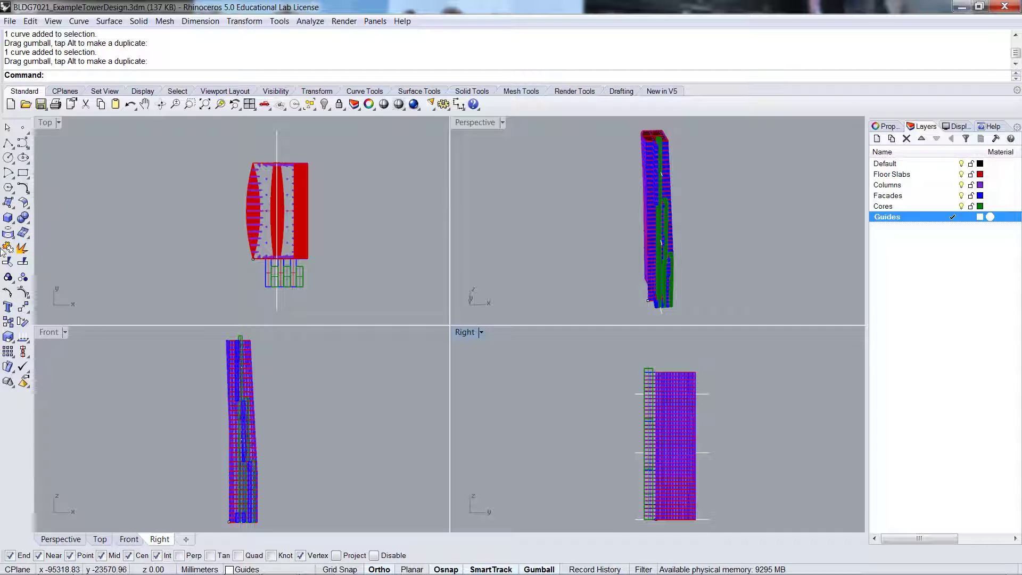
{"action": "left_click", "coordinate": [8, 142]}
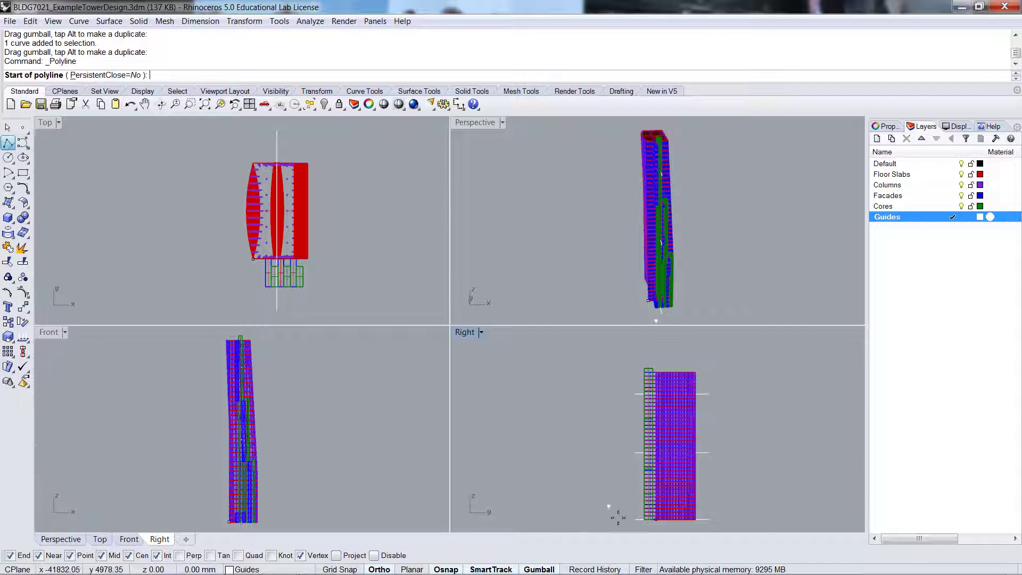
{"action": "left_click", "coordinate": [491, 432]}
{"action": "key", "text": "Return"}
Step: Draw a vertical guide line in the Right view from the ground guide's outer end beside the core to above the tower's top
{"action": "key", "text": "Return"}
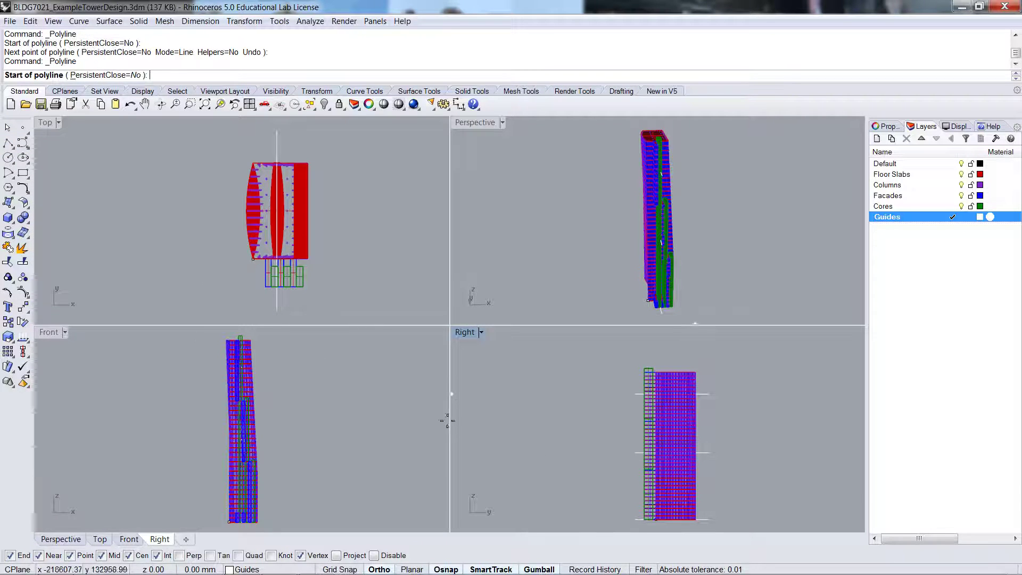
{"action": "left_click", "coordinate": [632, 518]}
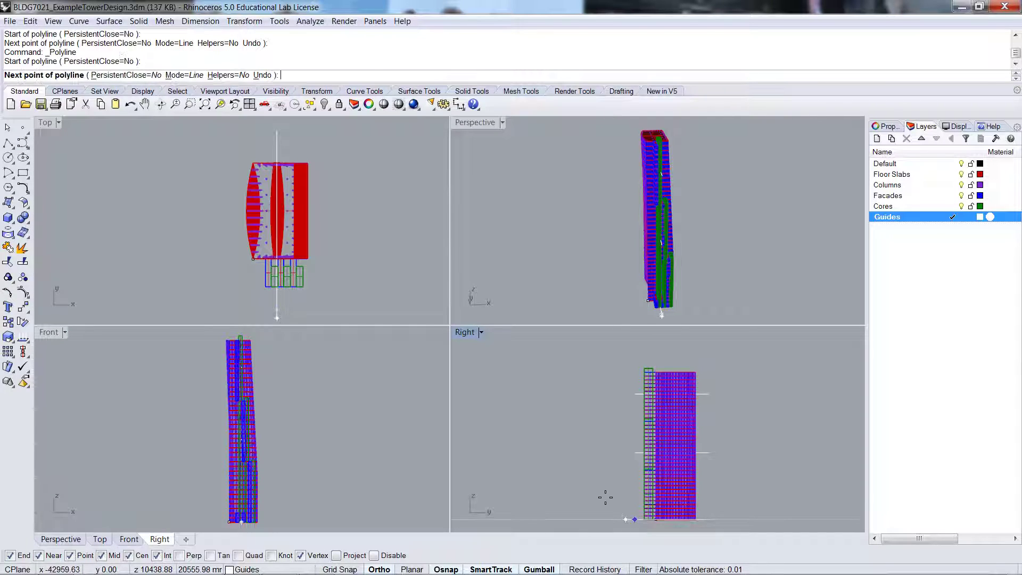
{"action": "left_click", "coordinate": [647, 352]}
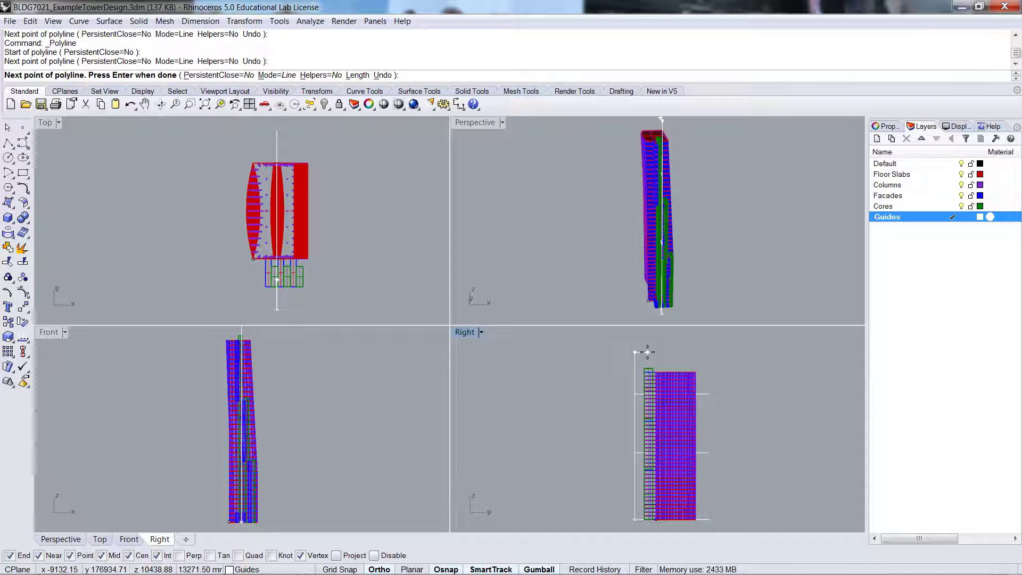
{"action": "key", "text": "Return"}
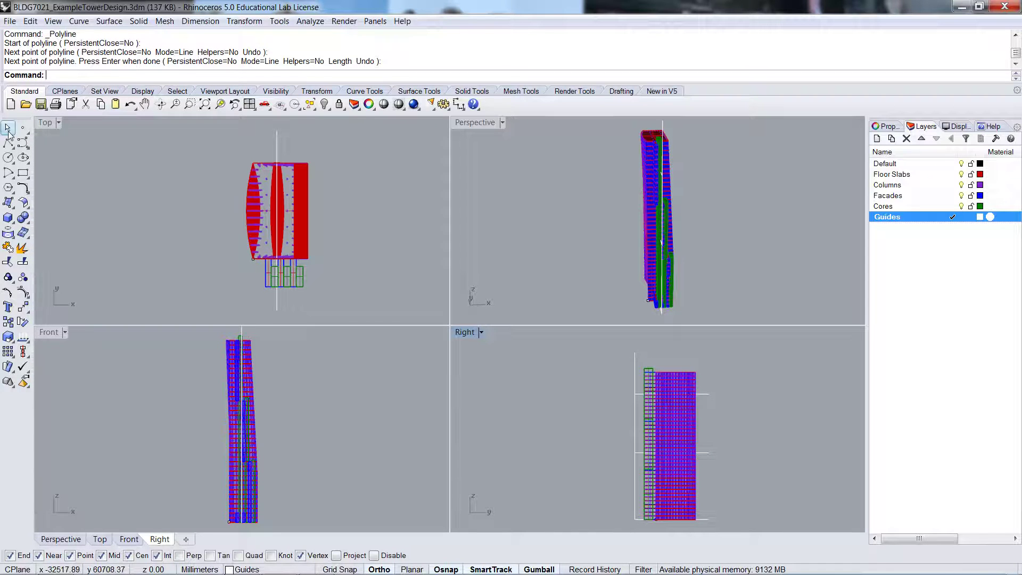
{"action": "key", "text": "Escape"}
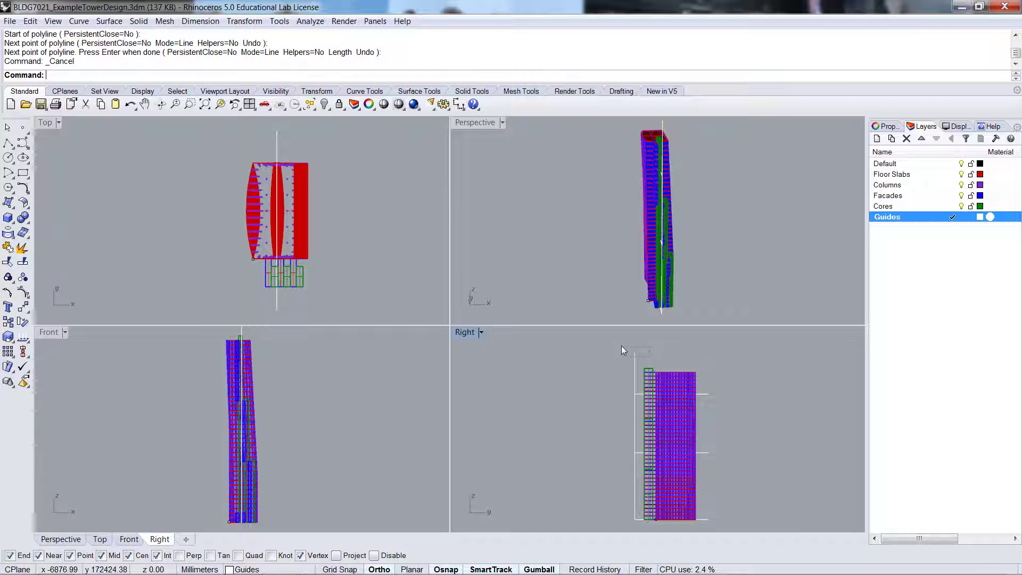
Step: Move the vertical guide line horizontally in the Right view so it passes through the tower body, on the side nearer the core
{"action": "left_click", "coordinate": [634, 354]}
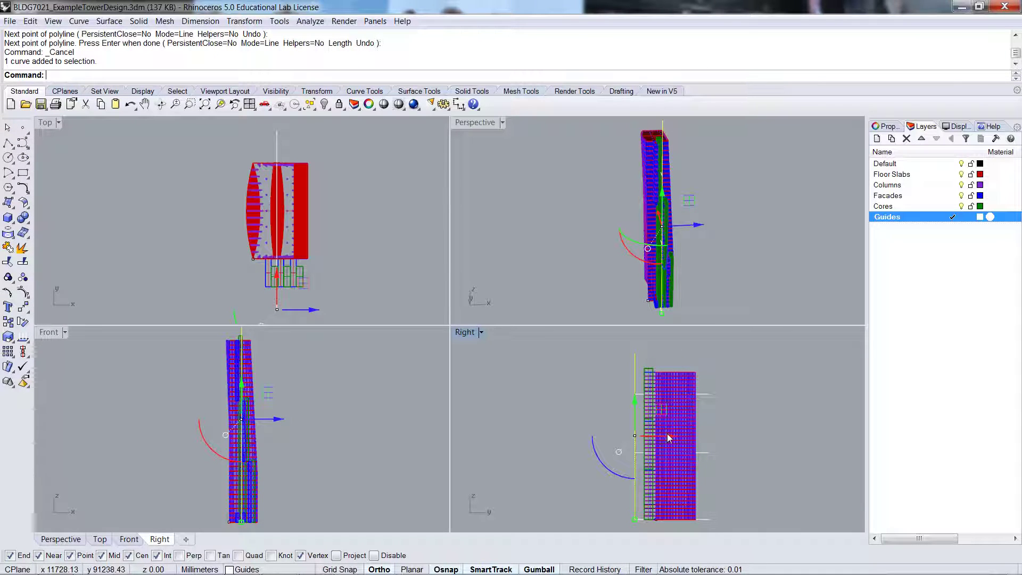
{"action": "left_click_drag", "start_coordinate": [670, 438], "coordinate": [703, 437]}
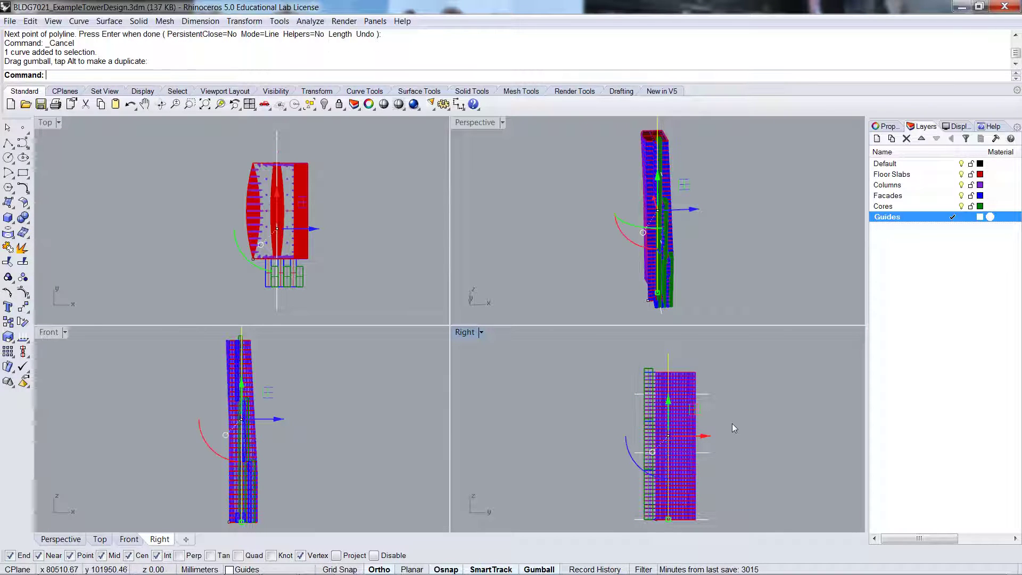
{"action": "left_click", "coordinate": [733, 423]}
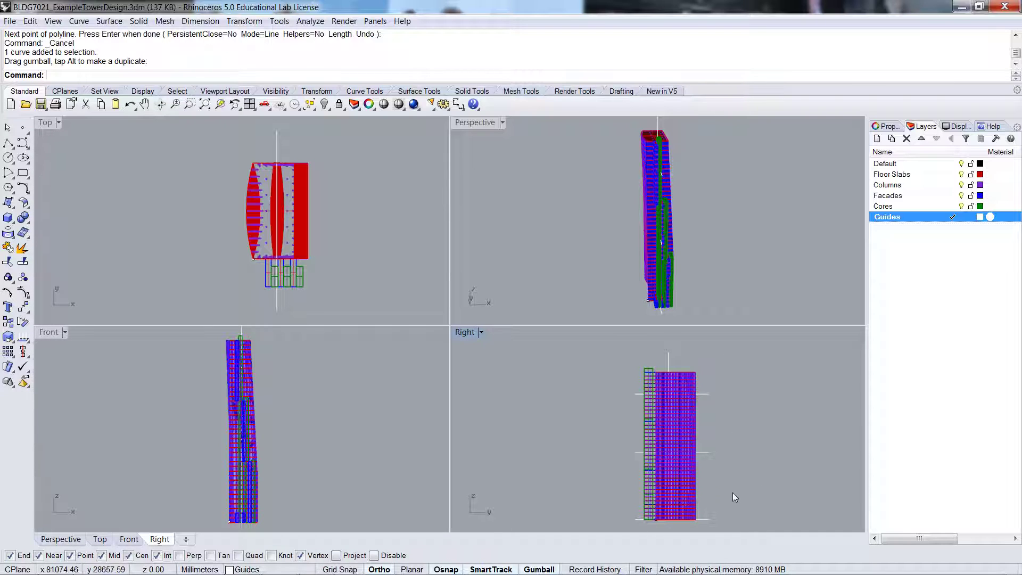
Step: Create a horizontal section through the whole tower with the Section command, following the middle horizontal guide line in the Right view
{"action": "mouse_move", "coordinate": [733, 493]}
{"action": "right_mouse_down"}
{"action": "mouse_move", "coordinate": [742, 471]}
{"action": "mouse_move", "coordinate": [738, 484]}
{"action": "right_mouse_up"}
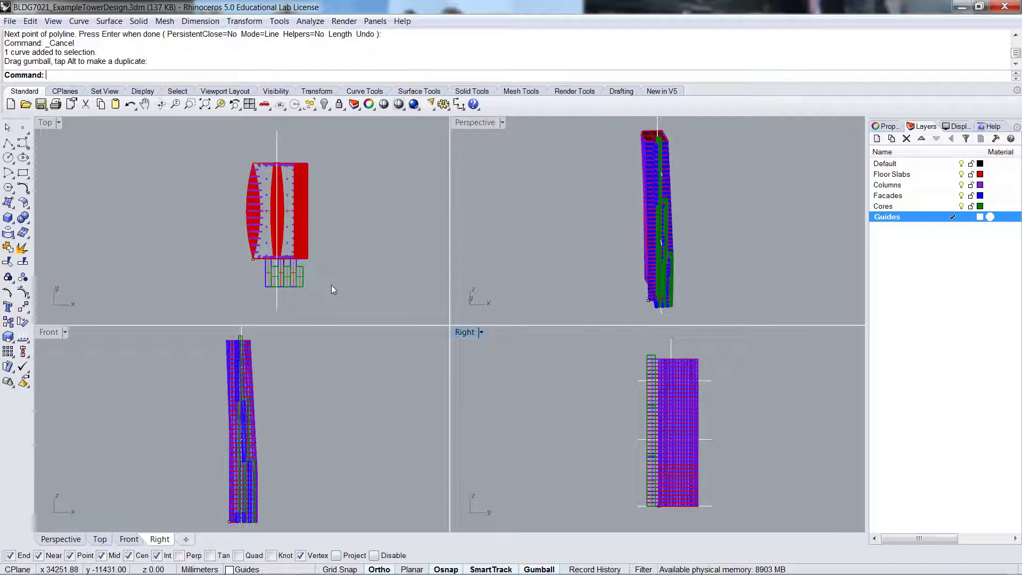
{"action": "type", "text": "Sectio"}
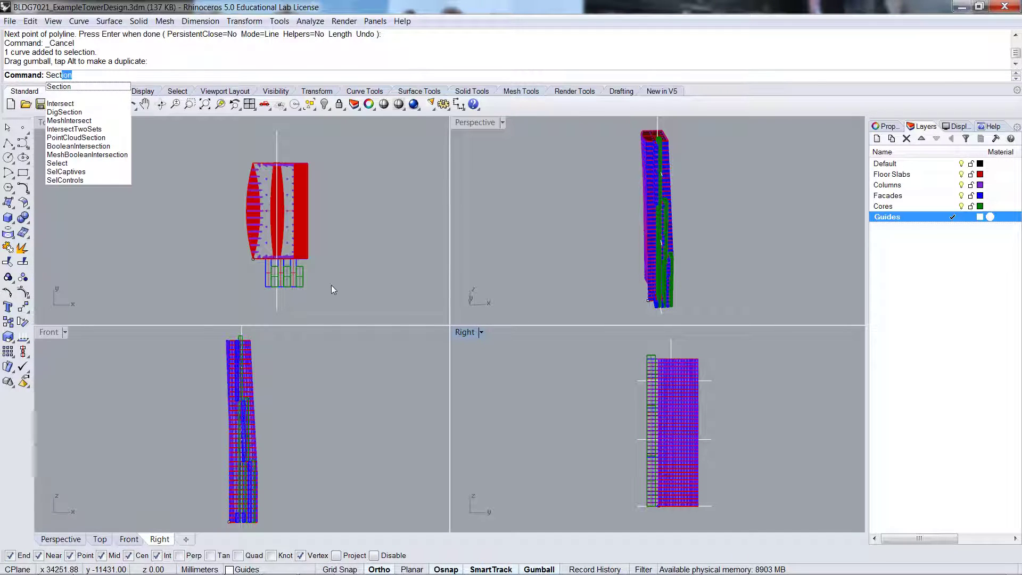
{"action": "type", "text": "n"}
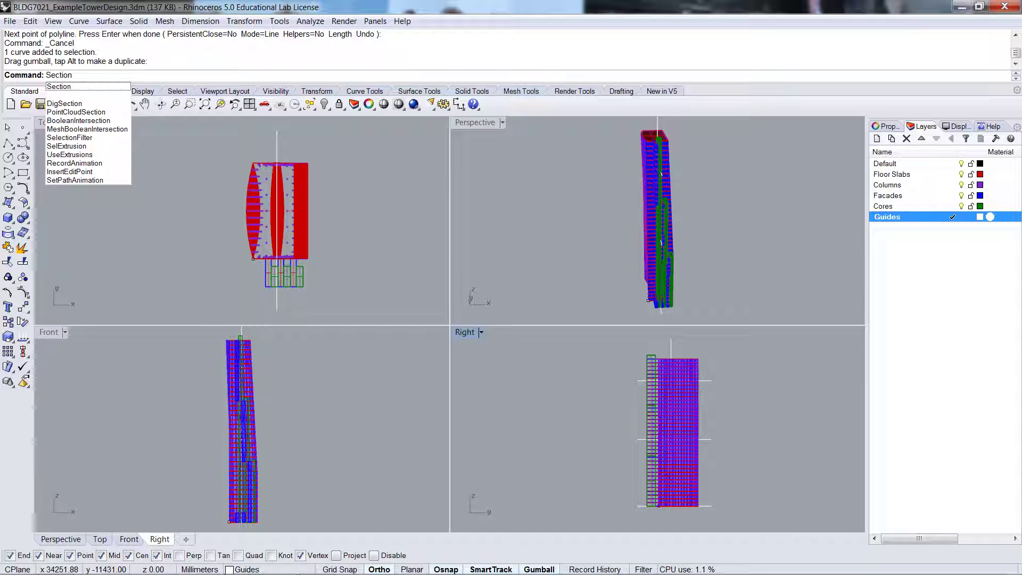
{"action": "key", "text": "Return"}
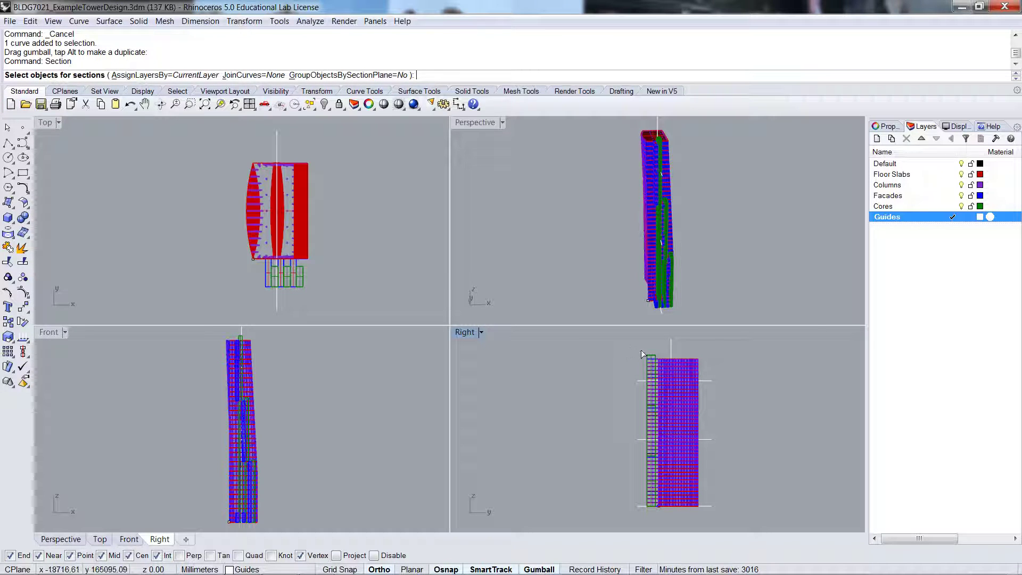
{"action": "left_click_drag", "start_coordinate": [641, 350], "coordinate": [707, 514]}
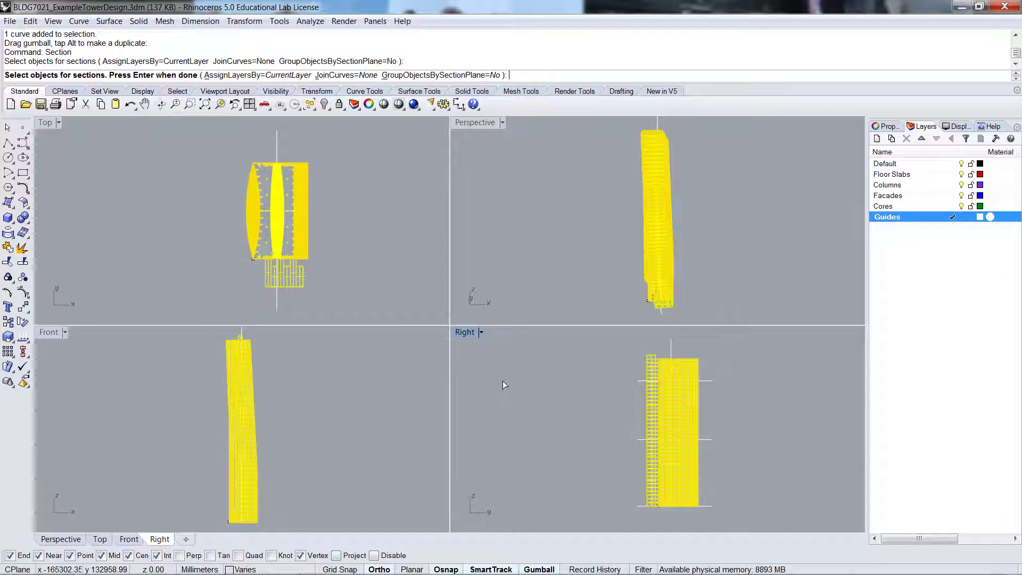
{"action": "key", "text": "Return"}
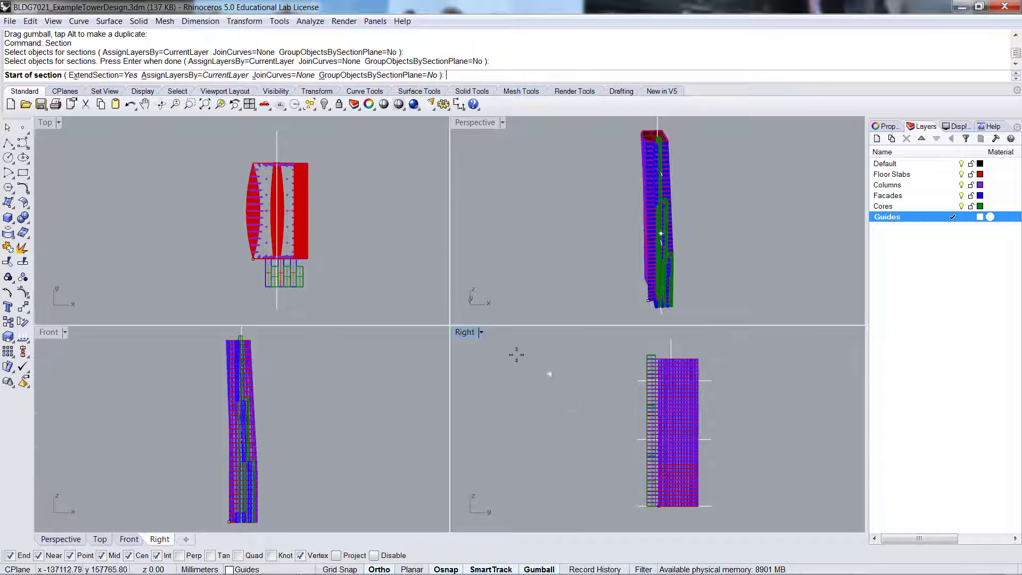
{"action": "left_click", "coordinate": [635, 439]}
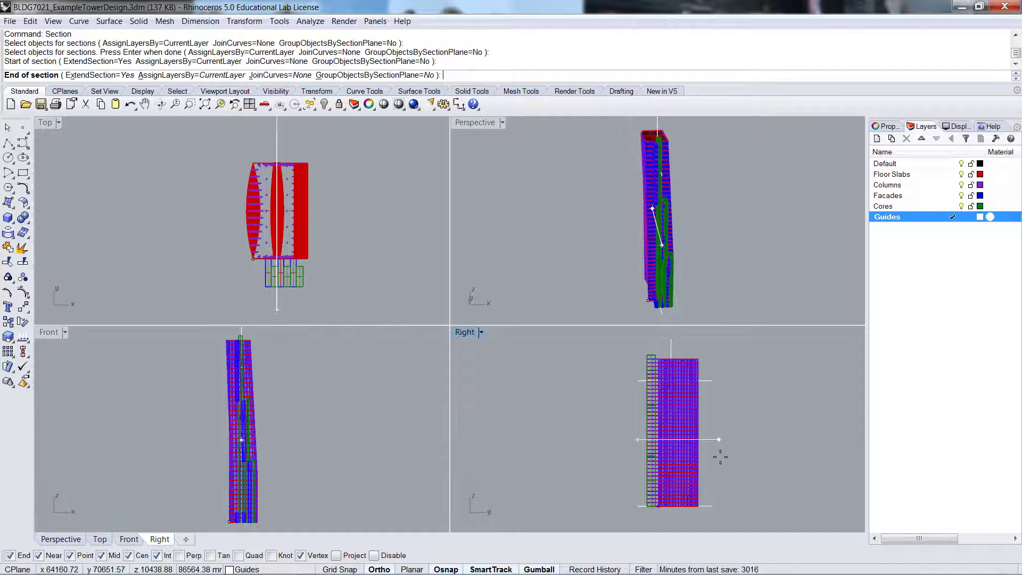
{"action": "left_click", "coordinate": [714, 439]}
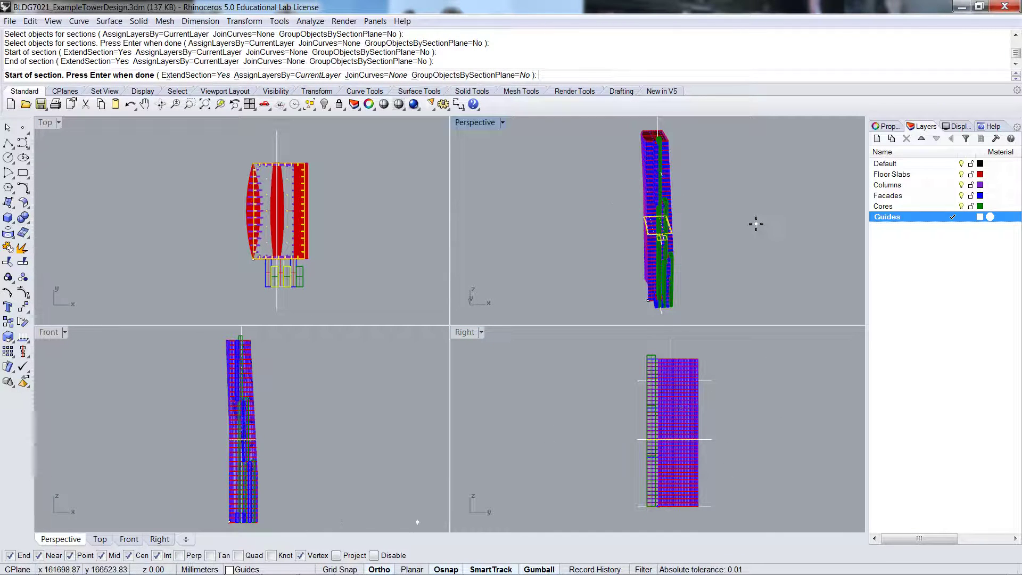
Step: Hide the Cores, Facades, Columns, Floor Slabs and Default layers and end the Section command, leaving the guides and section curves displayed
{"action": "left_click", "coordinate": [961, 206]}
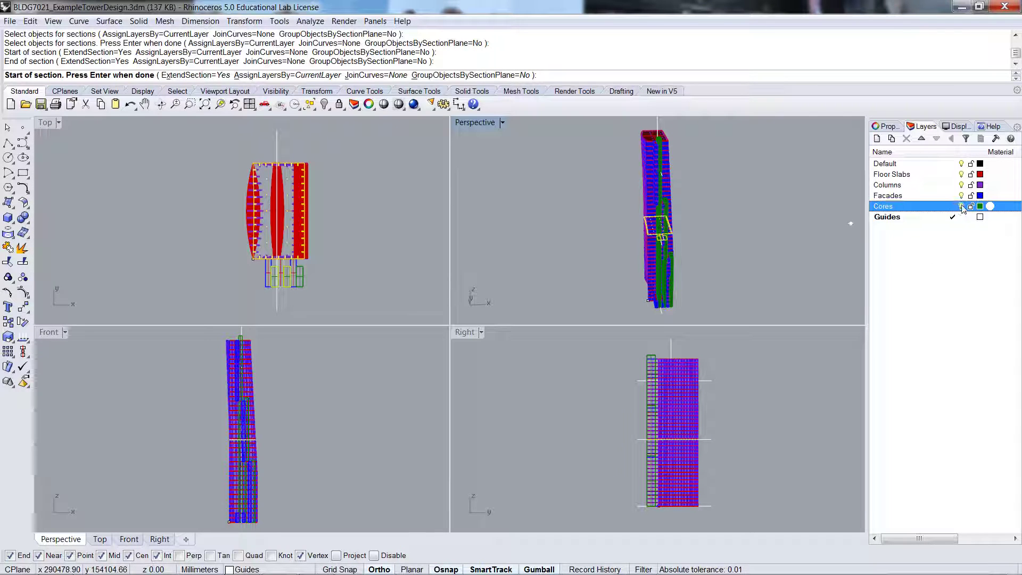
{"action": "left_click", "coordinate": [961, 195]}
{"action": "left_click", "coordinate": [961, 185]}
{"action": "left_click", "coordinate": [961, 174]}
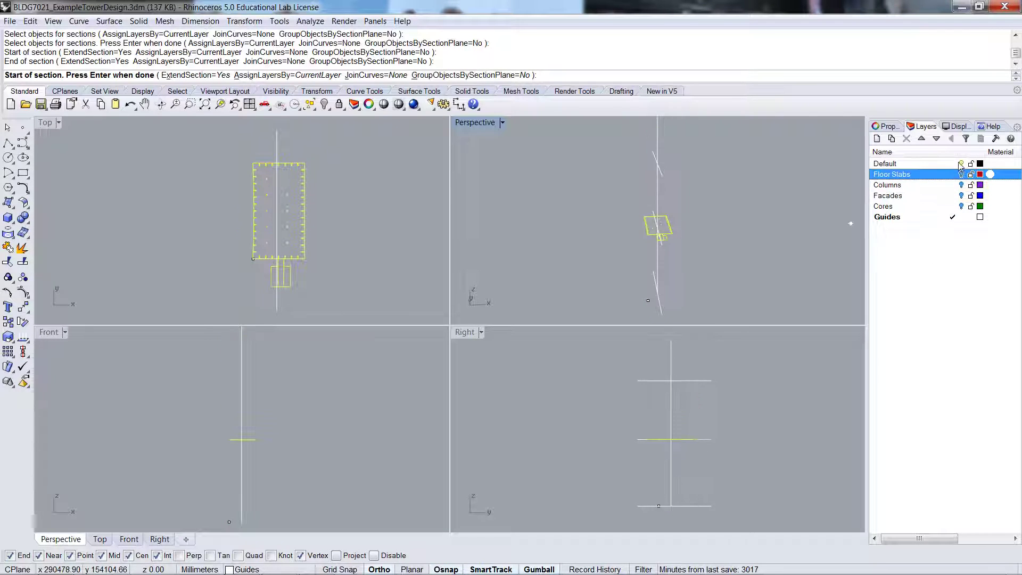
{"action": "left_click", "coordinate": [962, 163]}
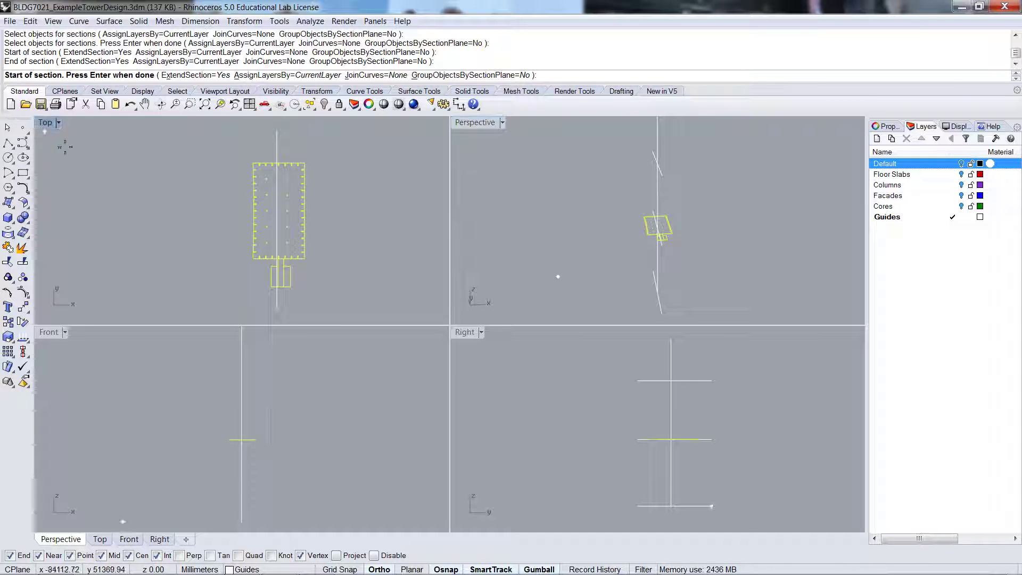
{"action": "key", "text": "Escape"}
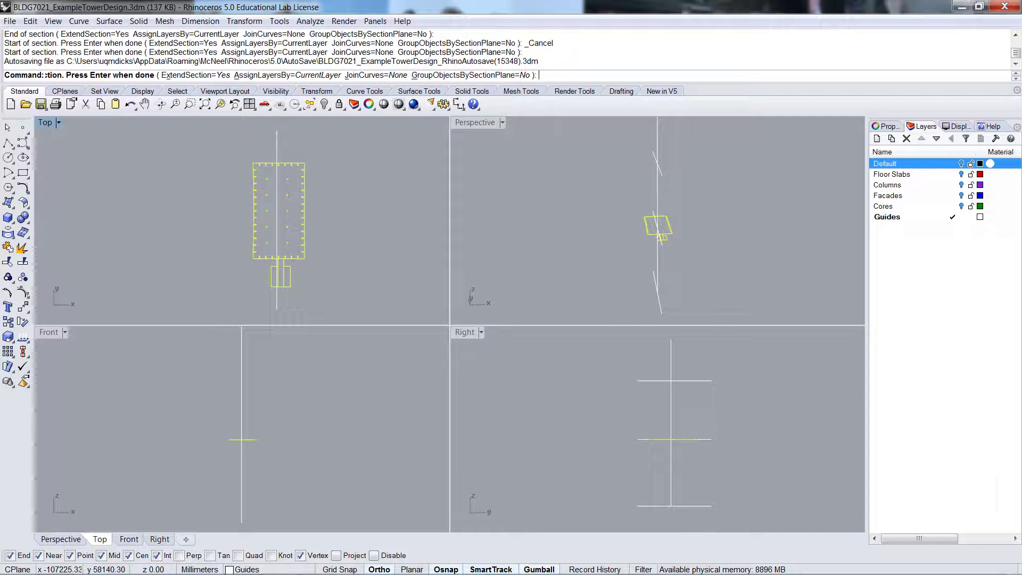
{"action": "left_click", "coordinate": [718, 276]}
{"action": "right_click_drag", "start_coordinate": [686, 260], "coordinate": [682, 235]}
{"action": "scroll", "coordinate": [682, 235], "scroll_direction": "up", "scroll_amount": 5}
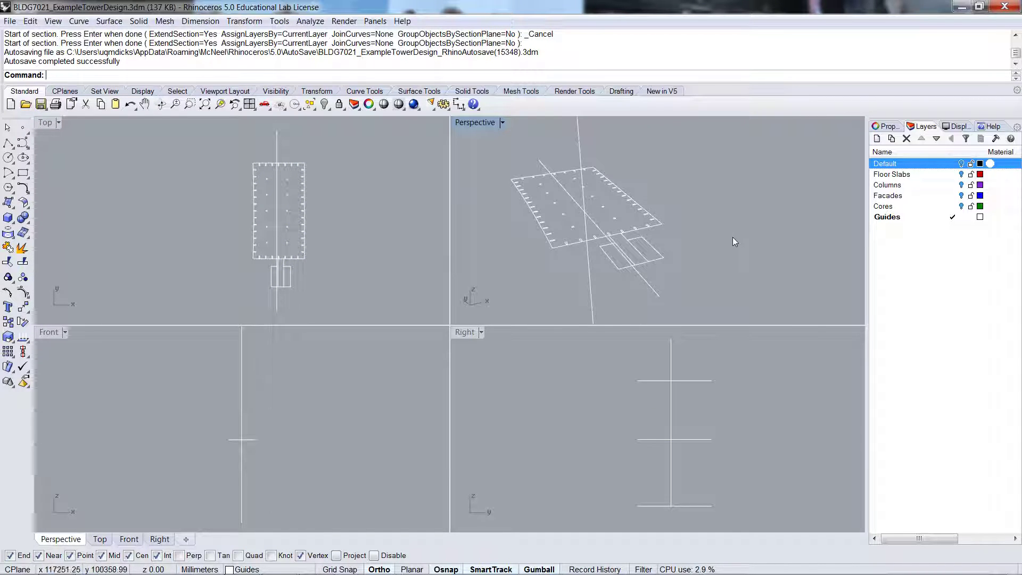
Step: Select the horizontal section curves without the vertical guide line and move them sideways, well clear of the tower, in the Perspective view
{"action": "scroll", "coordinate": [733, 238], "scroll_direction": "down", "scroll_amount": 4}
{"action": "key", "text": "ctrl+a"}
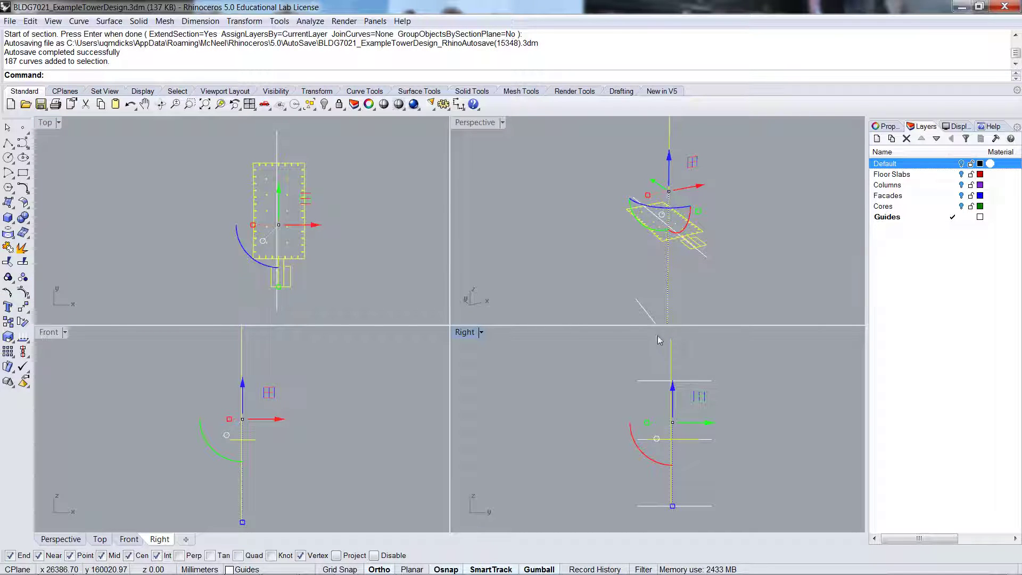
{"action": "left_click", "coordinate": [668, 341], "text": "ctrl"}
{"action": "right_click_drag", "start_coordinate": [726, 252], "coordinate": [590, 241]}
{"action": "left_click_drag", "start_coordinate": [591, 245], "coordinate": [809, 193]}
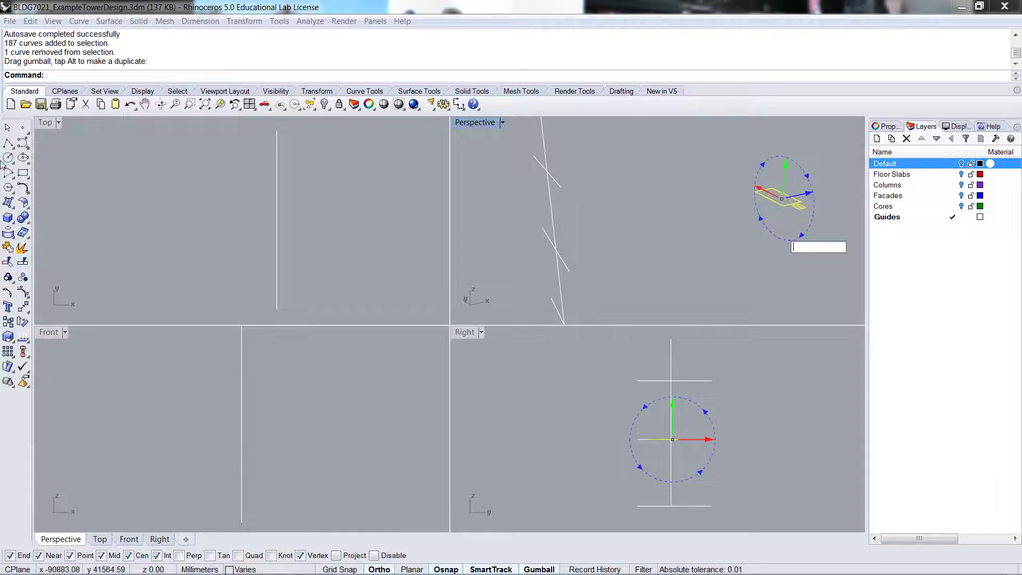
{"action": "left_click", "coordinate": [731, 219]}
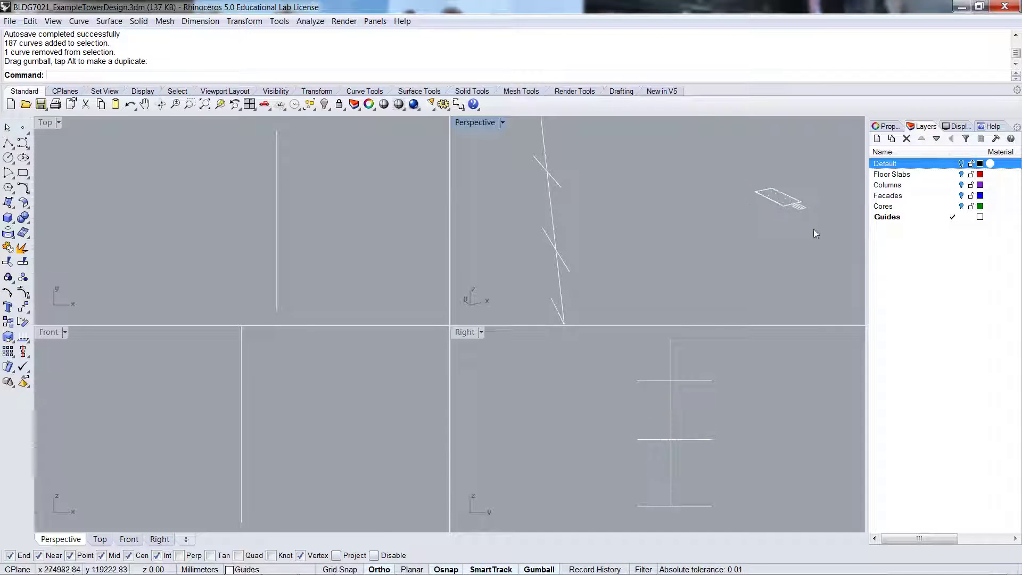
Step: Show the Cores, Facades, Columns, Floor Slabs and Default layers again
{"action": "left_click", "coordinate": [962, 207]}
{"action": "left_click", "coordinate": [961, 196]}
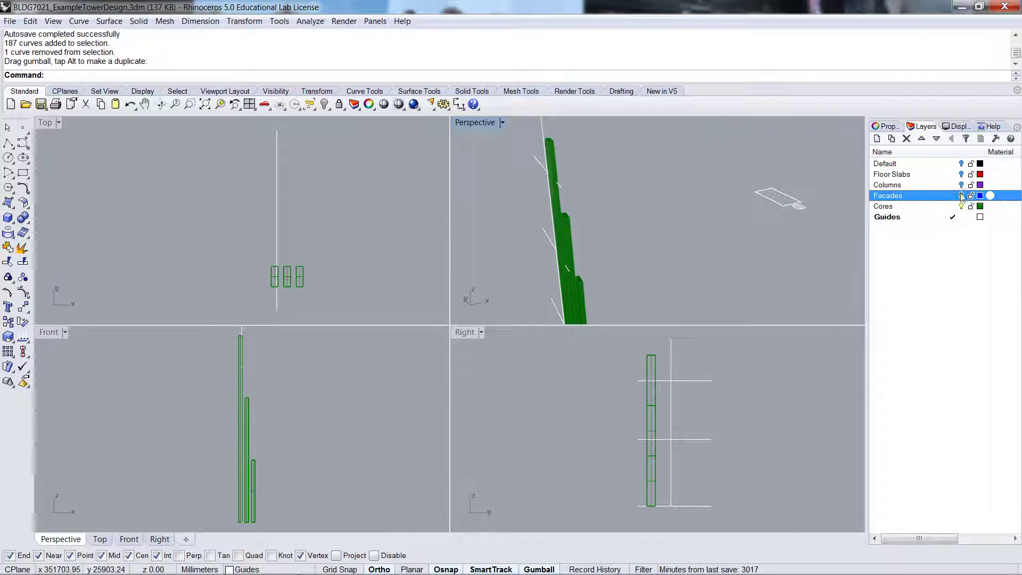
{"action": "left_click", "coordinate": [962, 185]}
{"action": "left_click", "coordinate": [962, 174]}
{"action": "left_click", "coordinate": [962, 164]}
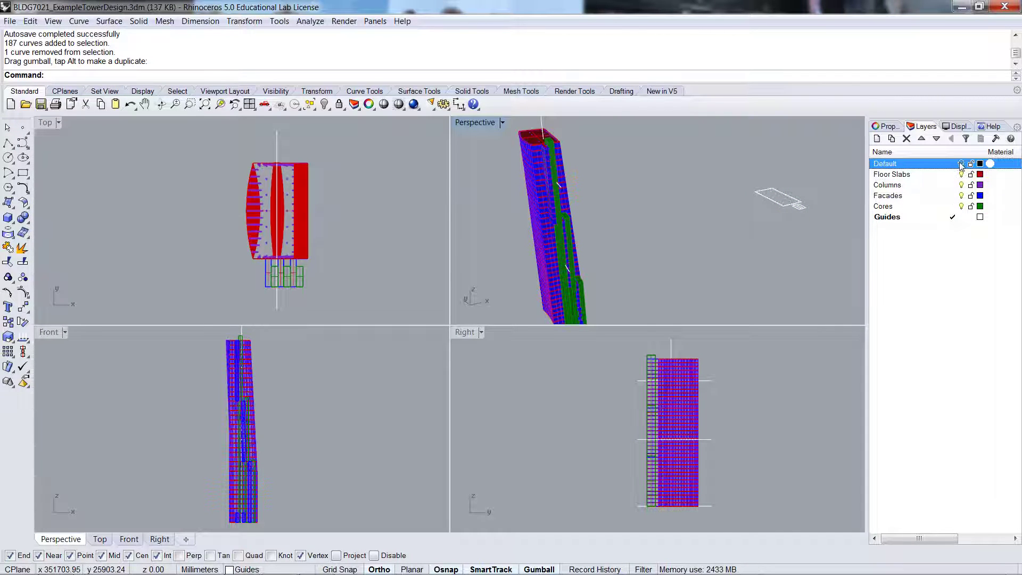
{"action": "right_click_drag", "start_coordinate": [621, 230], "coordinate": [646, 223]}
{"action": "scroll", "coordinate": [333, 400], "scroll_direction": "down", "scroll_amount": 2}
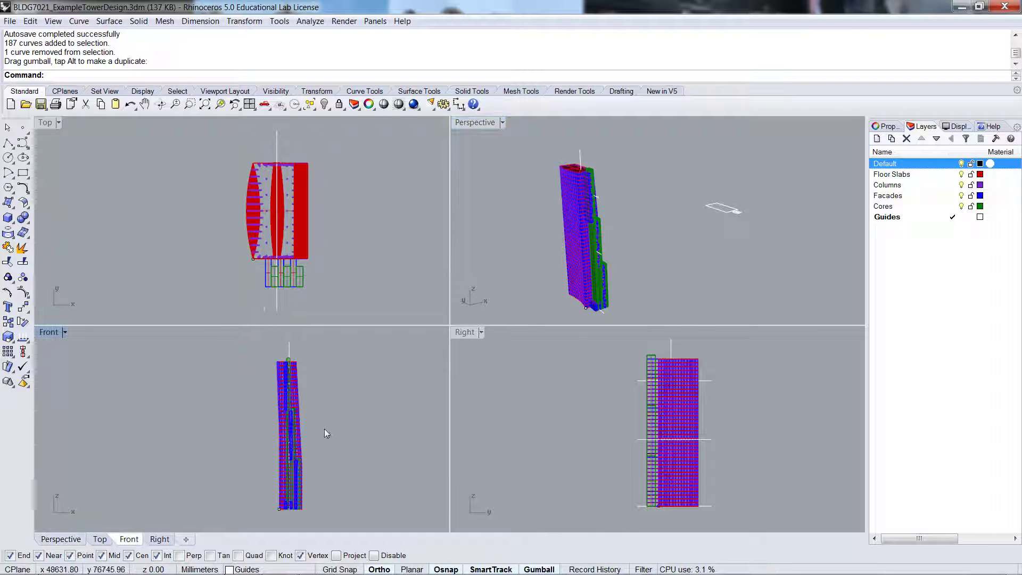
Step: Move the vertical guide line slightly downward in the Front view so its lower end extends below the tower's base
{"action": "left_click", "coordinate": [292, 349]}
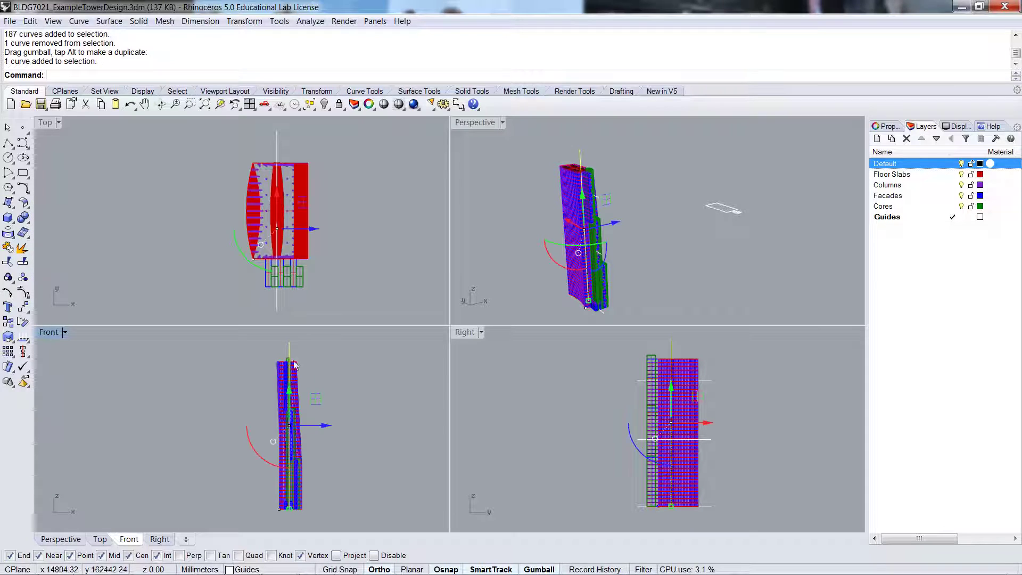
{"action": "scroll", "coordinate": [328, 458], "scroll_direction": "up", "scroll_amount": 1}
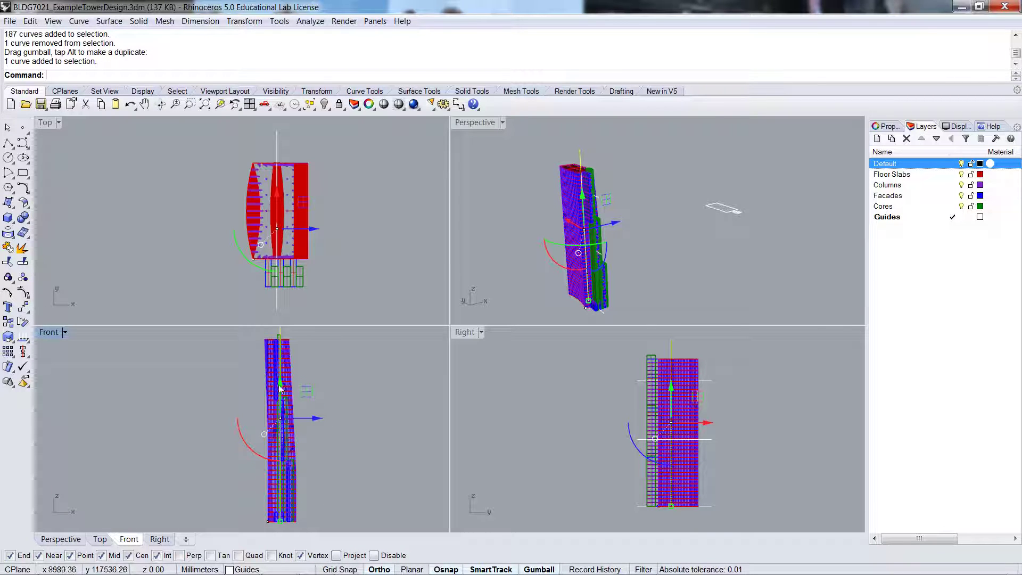
{"action": "left_click_drag", "start_coordinate": [279, 391], "coordinate": [281, 394]}
{"action": "left_click", "coordinate": [343, 401]}
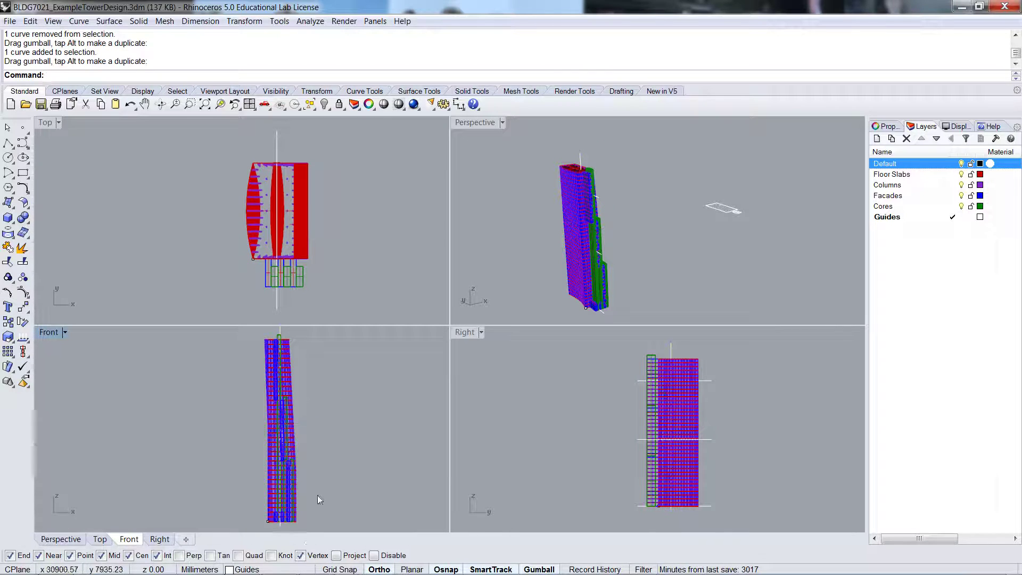
Step: Create a vertical section through the tower, excluding the guides from the selection, along the vertical guide line in the Front view from bottom to top
{"action": "scroll", "coordinate": [347, 407], "scroll_direction": "down", "scroll_amount": 2}
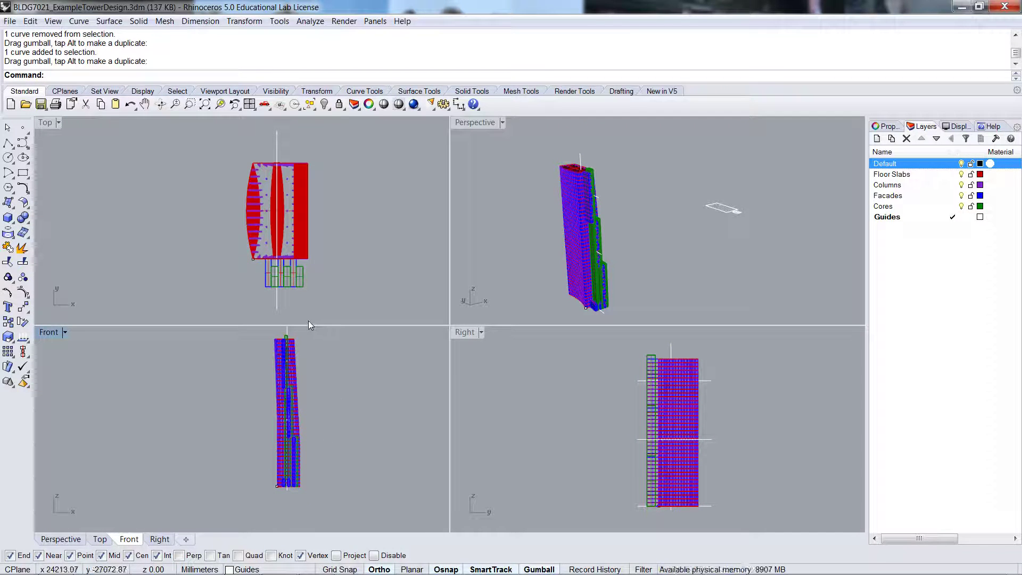
{"action": "type", "text": "Section"}
{"action": "key", "text": "Return"}
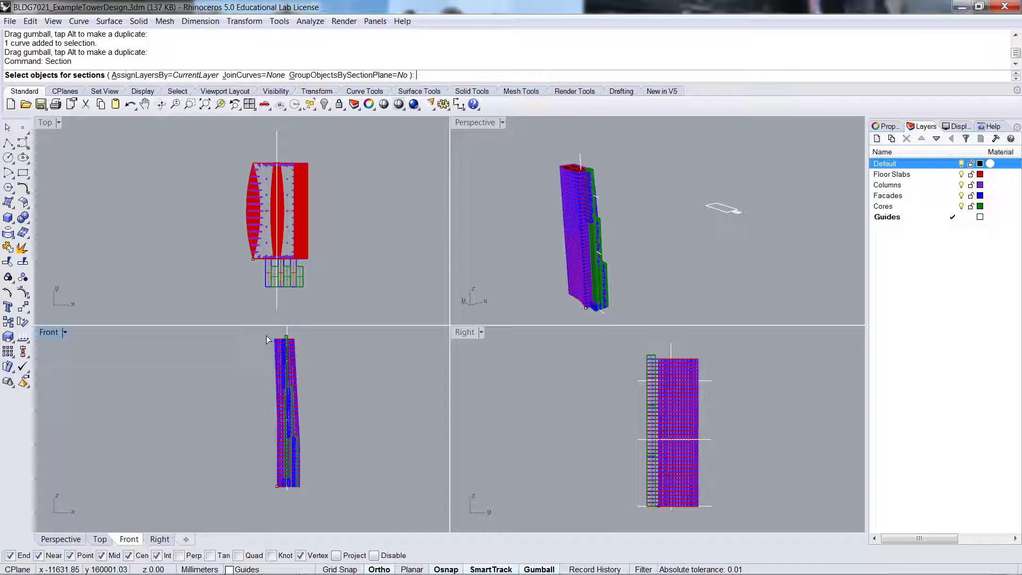
{"action": "left_click_drag", "start_coordinate": [266, 336], "coordinate": [312, 491]}
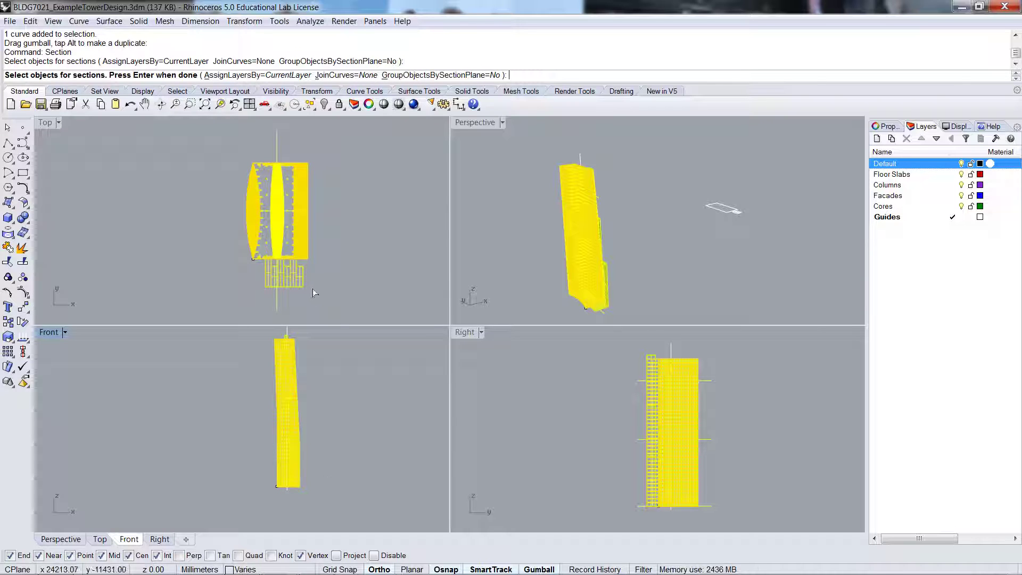
{"action": "left_click", "coordinate": [276, 306]}
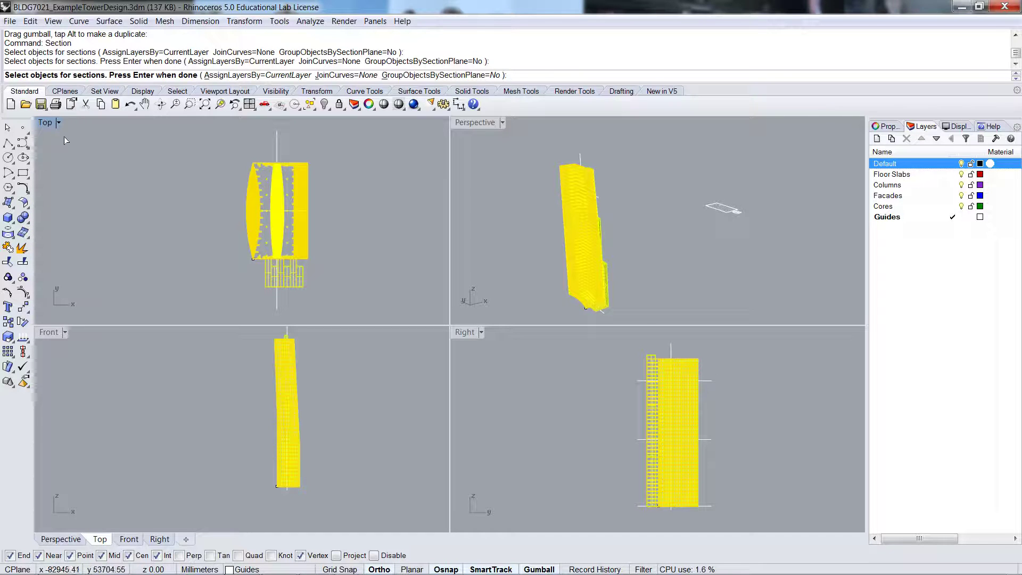
{"action": "key", "text": "Return"}
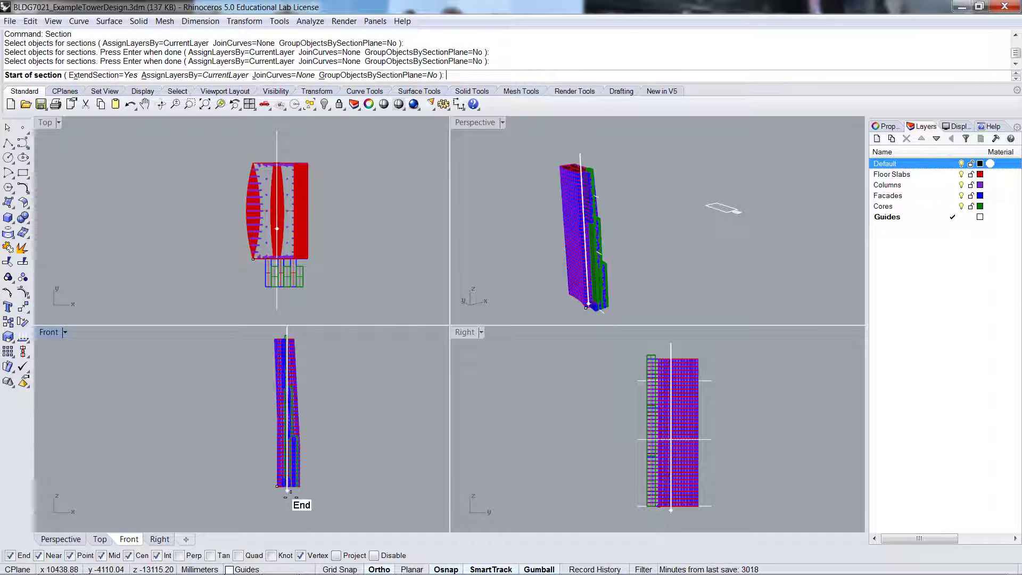
{"action": "left_click", "coordinate": [288, 488]}
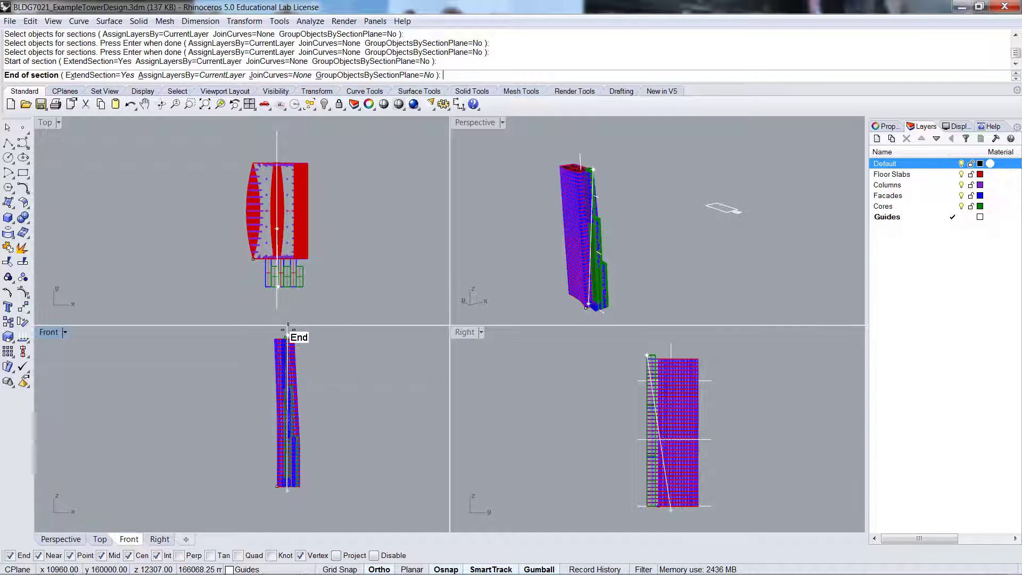
{"action": "scroll", "coordinate": [293, 336], "scroll_direction": "up", "scroll_amount": 5}
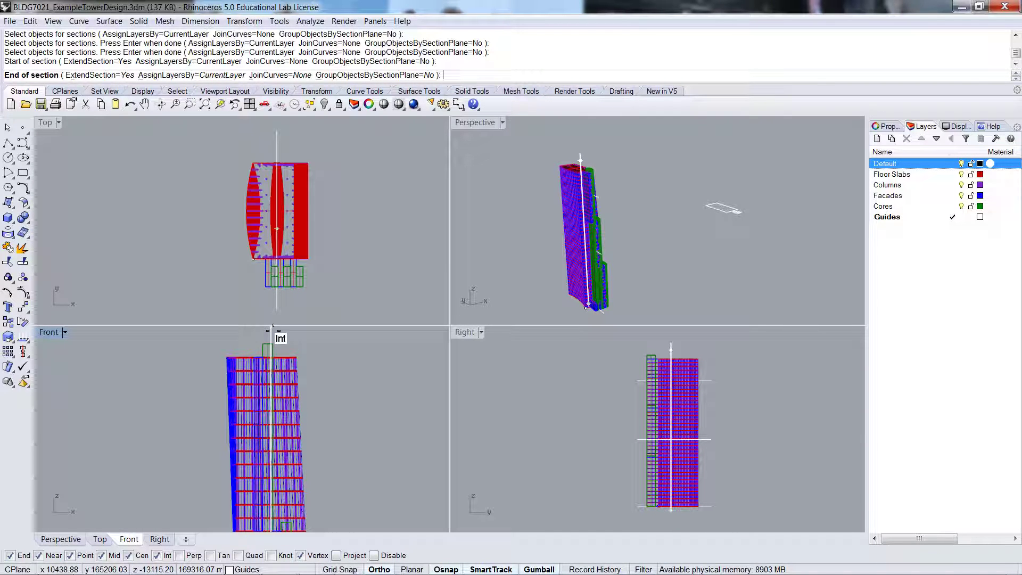
{"action": "left_click", "coordinate": [273, 331]}
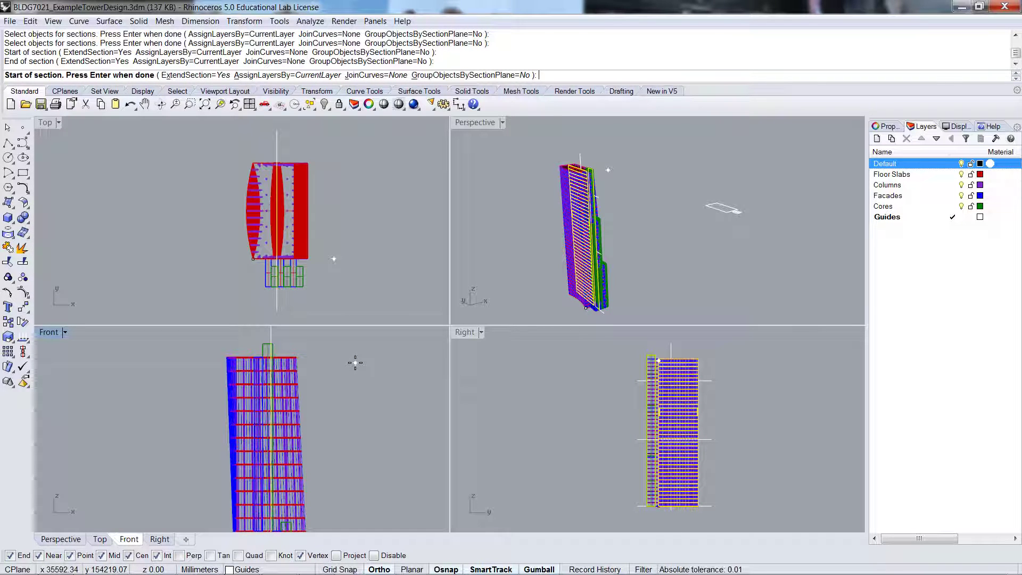
{"action": "key", "text": "Return"}
Step: Hide the Cores, Facades, Columns, Floor Slabs and Default layers to isolate the vertical section, and deselect its curves
{"action": "scroll", "coordinate": [356, 416], "scroll_direction": "down", "scroll_amount": 2}
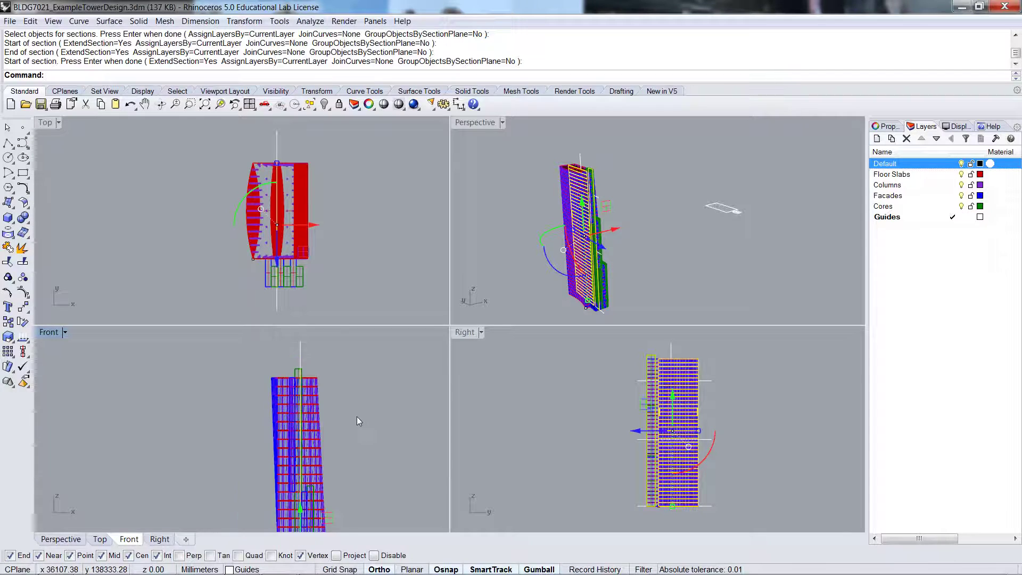
{"action": "mouse_move", "coordinate": [357, 416]}
{"action": "right_mouse_down", "text": "ctrl+shift"}
{"action": "mouse_move", "coordinate": [346, 446]}
{"action": "mouse_move", "coordinate": [372, 448]}
{"action": "mouse_move", "coordinate": [363, 401]}
{"action": "right_mouse_up", "text": "ctrl+shift"}
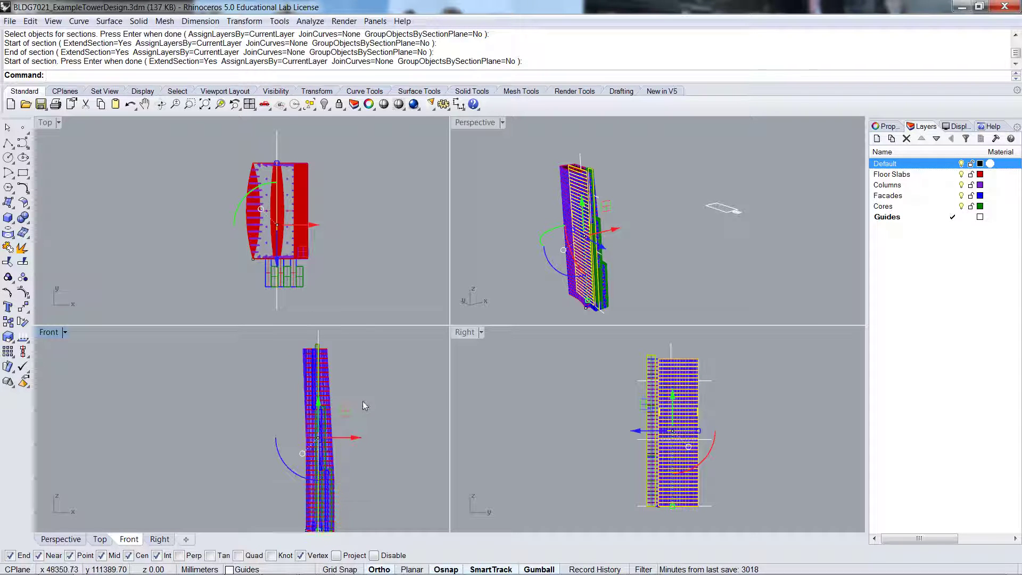
{"action": "scroll", "coordinate": [363, 401], "scroll_direction": "down", "scroll_amount": 2}
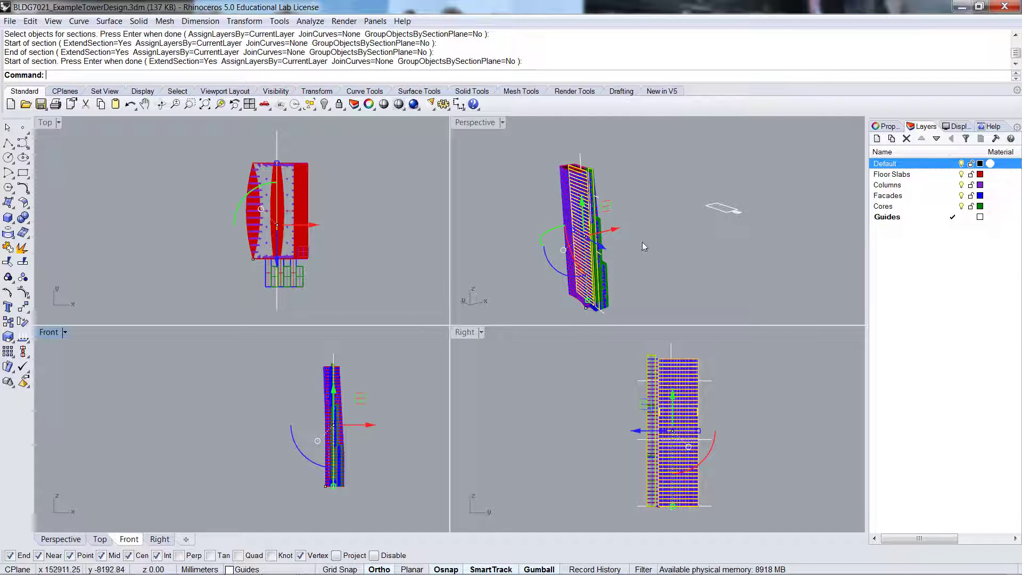
{"action": "left_click", "coordinate": [962, 206]}
{"action": "left_click", "coordinate": [962, 195]}
{"action": "left_click", "coordinate": [962, 185]}
{"action": "left_click", "coordinate": [961, 174]}
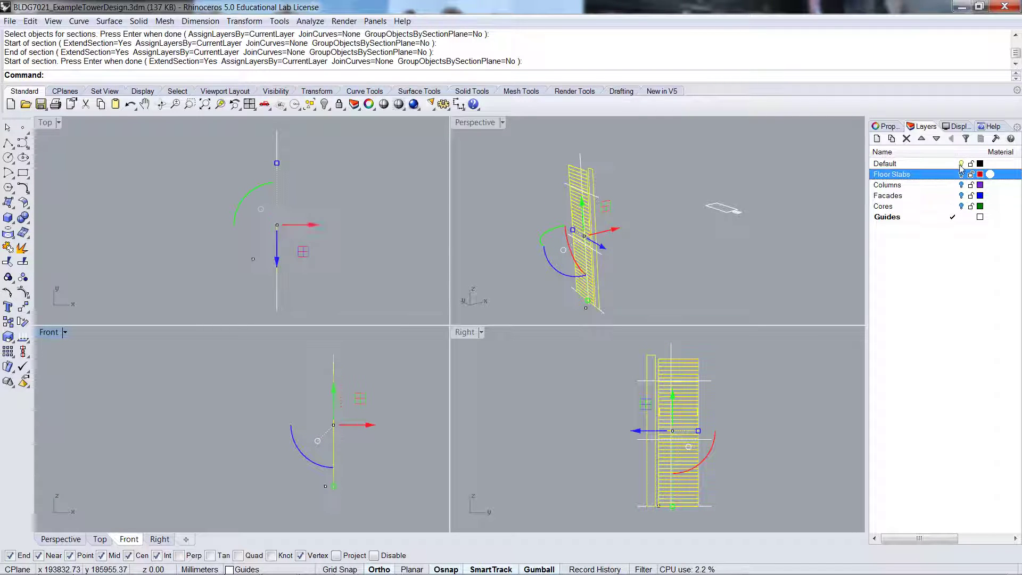
{"action": "left_click", "coordinate": [886, 163]}
{"action": "left_click", "coordinate": [638, 248]}
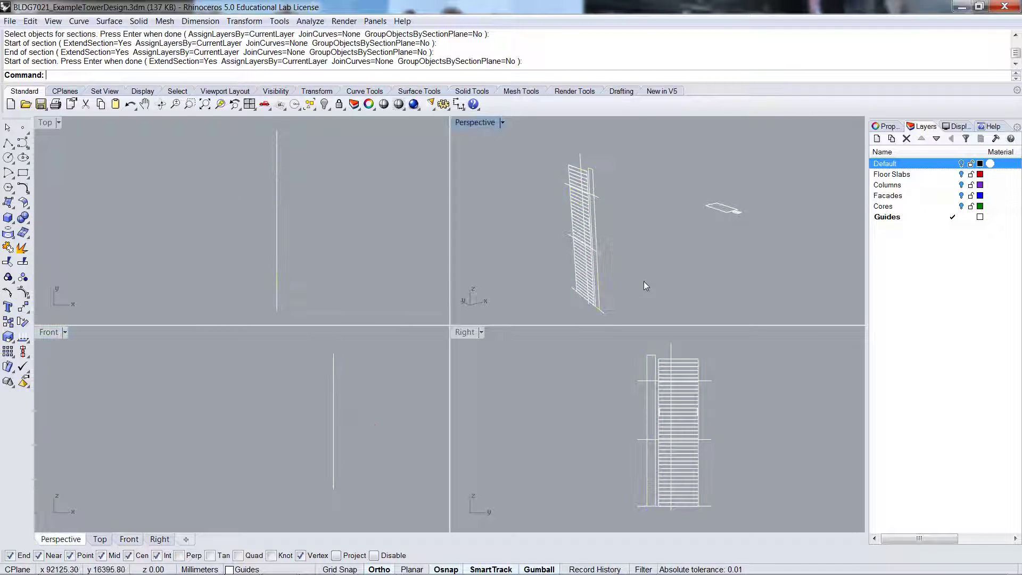
Step: Move the vertical section curves along the X axis away from the tower, beyond the separated horizontal section, and deselect them
{"action": "right_click_drag", "start_coordinate": [644, 281], "coordinate": [632, 305]}
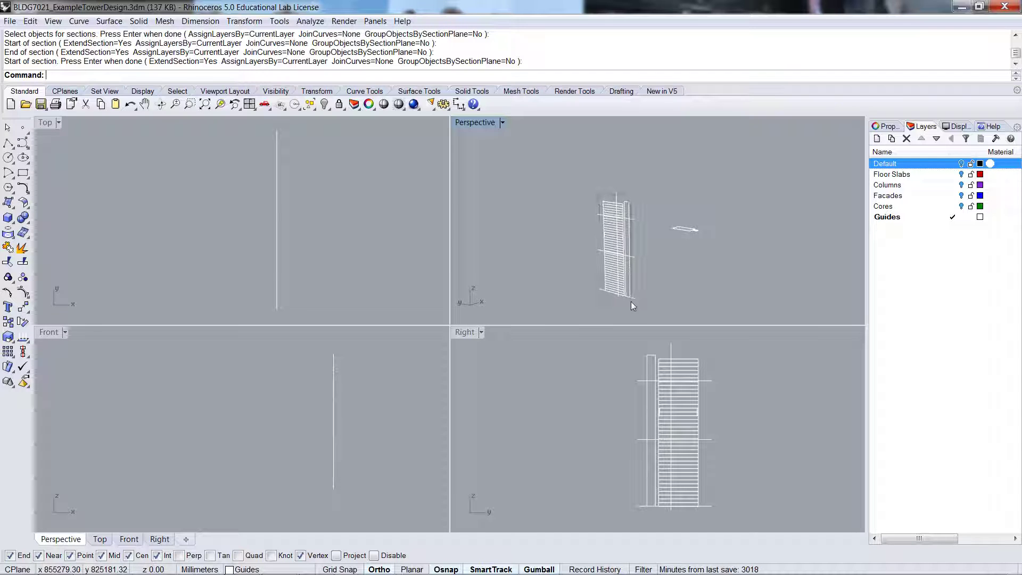
{"action": "left_click", "coordinate": [631, 302]}
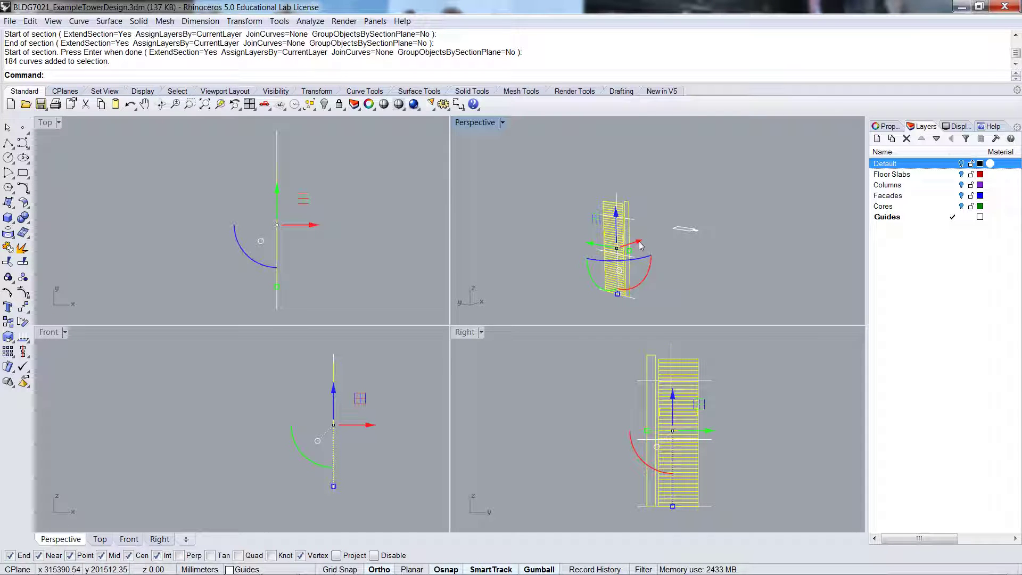
{"action": "left_click_drag", "start_coordinate": [640, 246], "coordinate": [733, 209]}
{"action": "left_click", "coordinate": [757, 200]}
{"action": "mouse_move", "coordinate": [752, 250]}
{"action": "right_mouse_down"}
{"action": "mouse_move", "coordinate": [708, 258]}
{"action": "mouse_move", "coordinate": [759, 259]}
{"action": "right_mouse_up"}
Step: Turn the Cores, Facades, Columns, Floor Slabs and Default layers back on to display the full tower
{"action": "left_click", "coordinate": [962, 206]}
{"action": "left_click", "coordinate": [961, 196]}
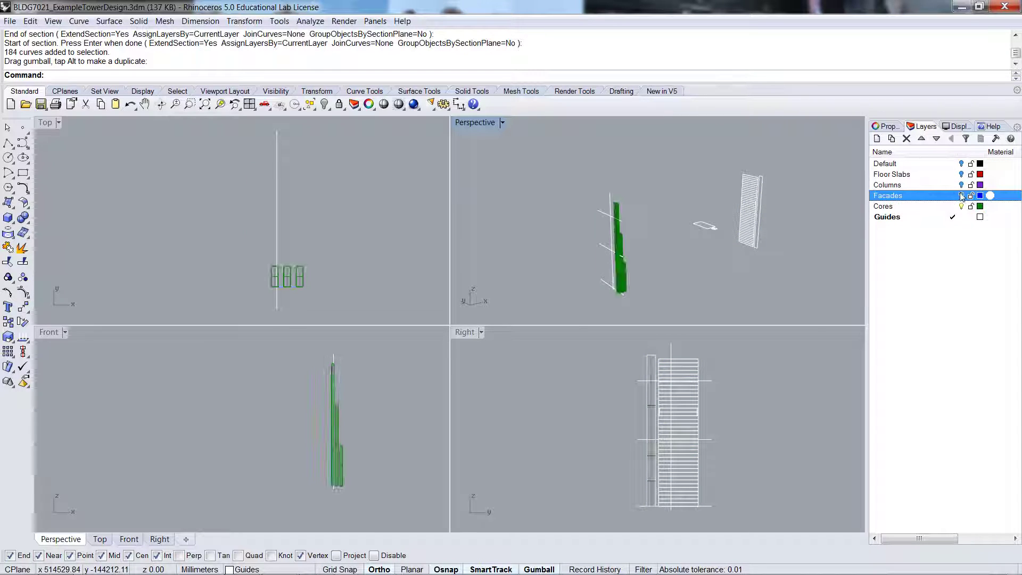
{"action": "left_click", "coordinate": [962, 185]}
{"action": "left_click", "coordinate": [962, 174]}
{"action": "left_click", "coordinate": [962, 164]}
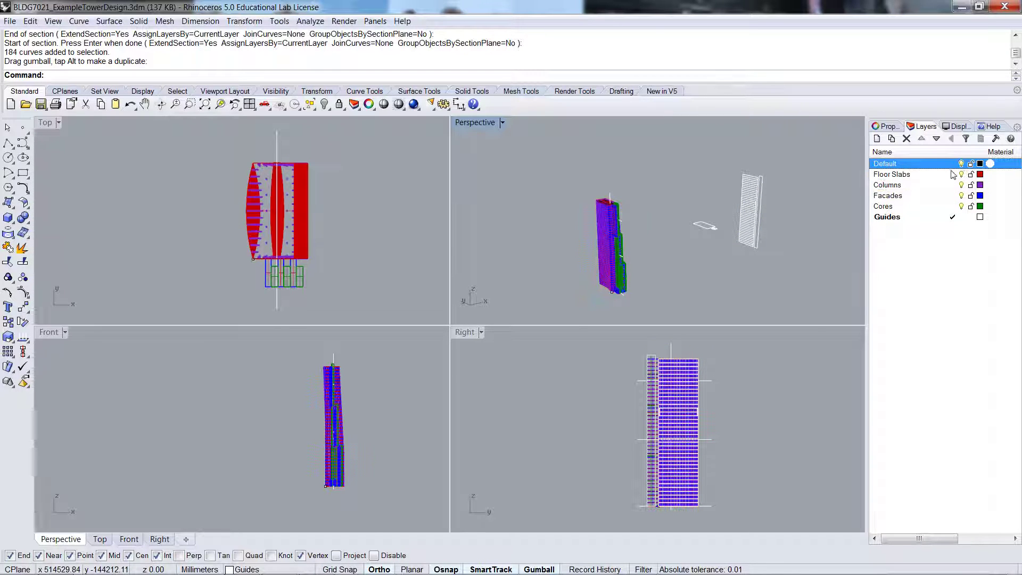
Step: Create a second vertical section through the tower, excluding the guides from the selection, along the vertical guide line in the Right view from bottom to top
{"action": "left_click", "coordinate": [733, 392]}
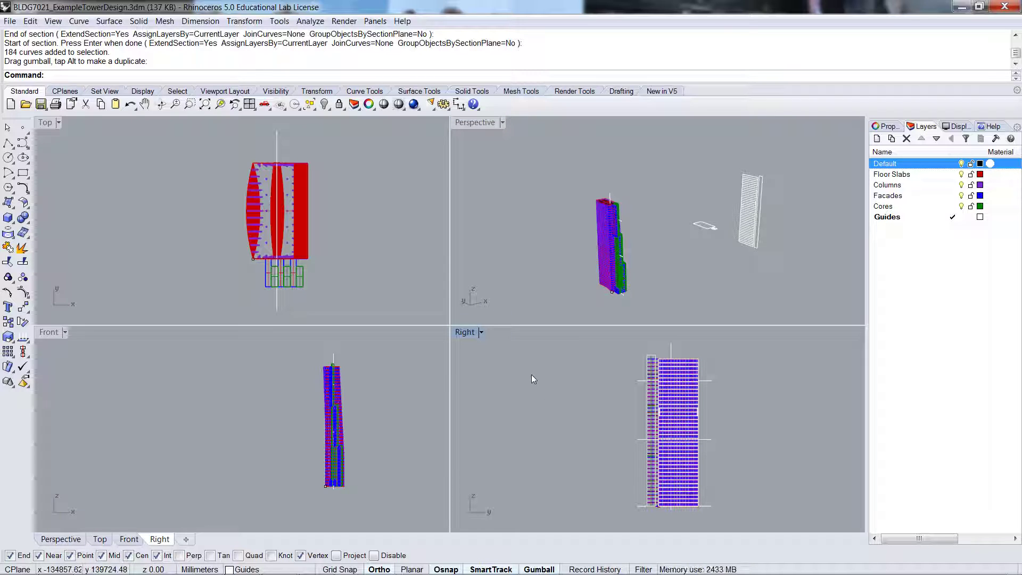
{"action": "key", "text": "Return"}
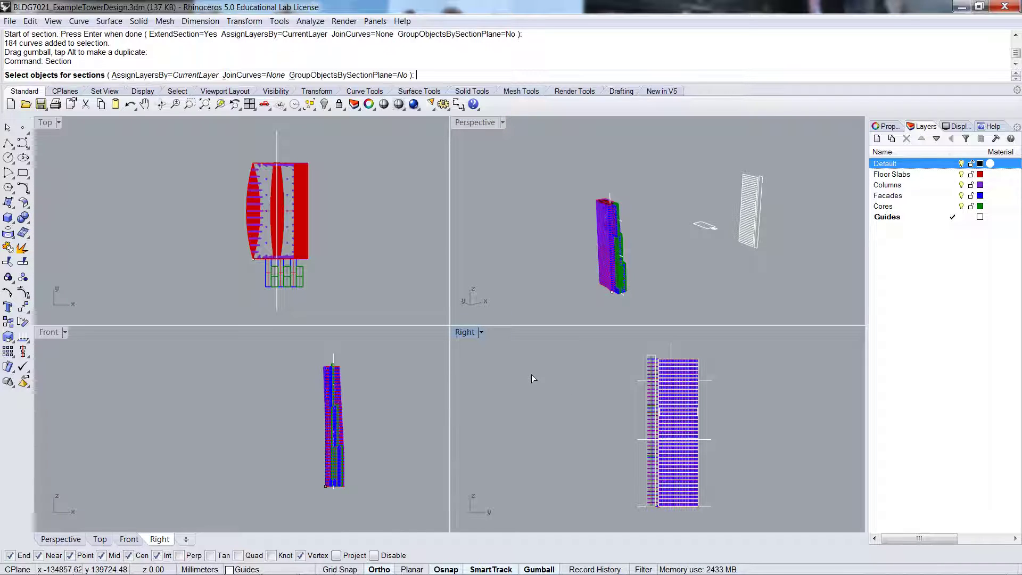
{"action": "left_click", "coordinate": [315, 360]}
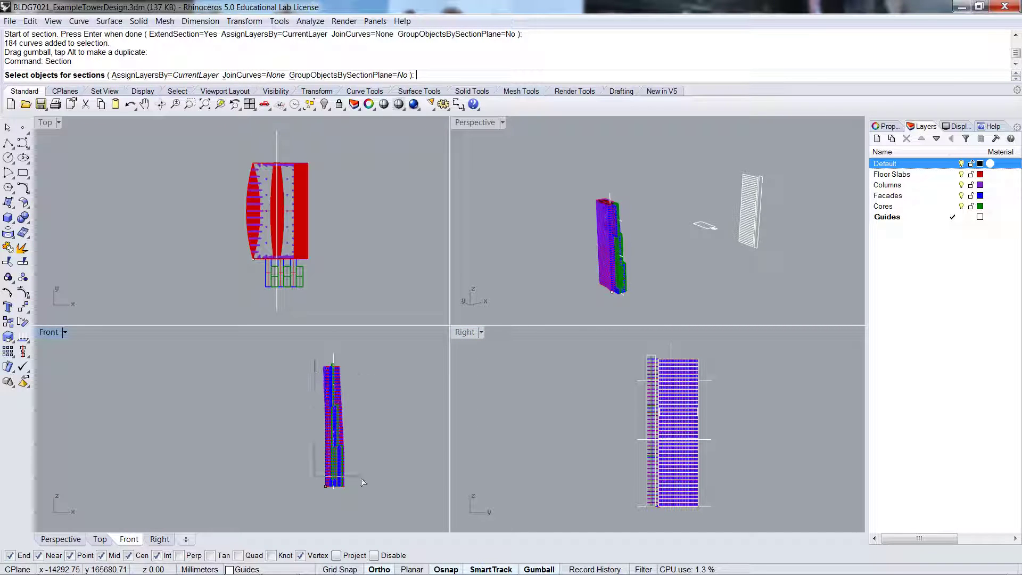
{"action": "left_click_drag", "start_coordinate": [361, 478], "coordinate": [365, 485]}
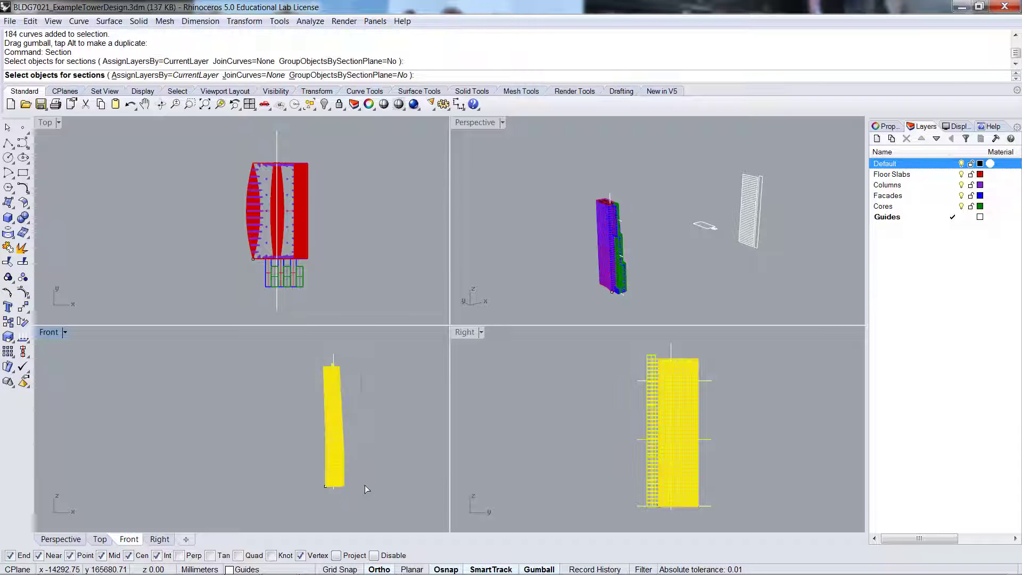
{"action": "left_click", "coordinate": [286, 309]}
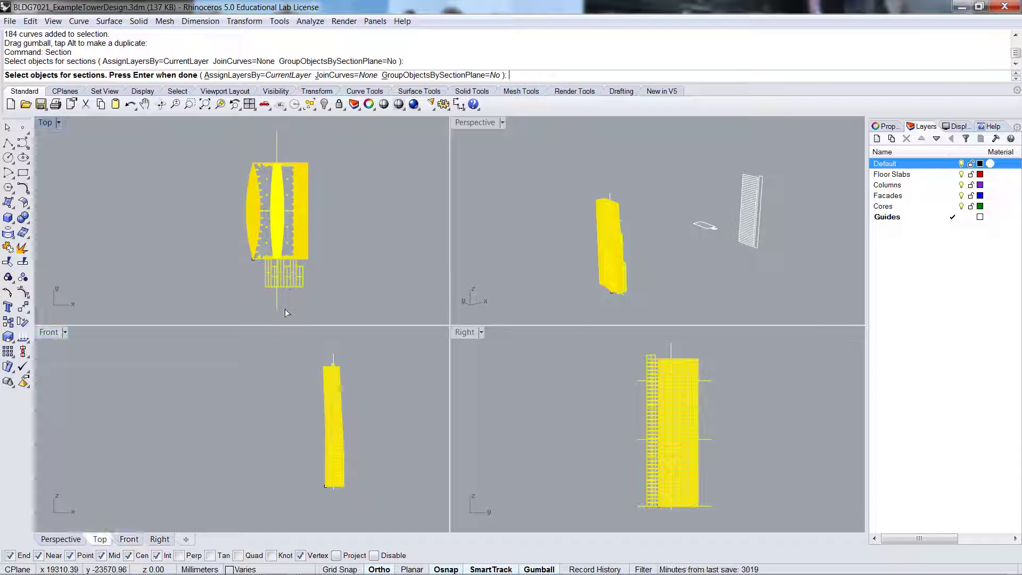
{"action": "left_click", "coordinate": [260, 299]}
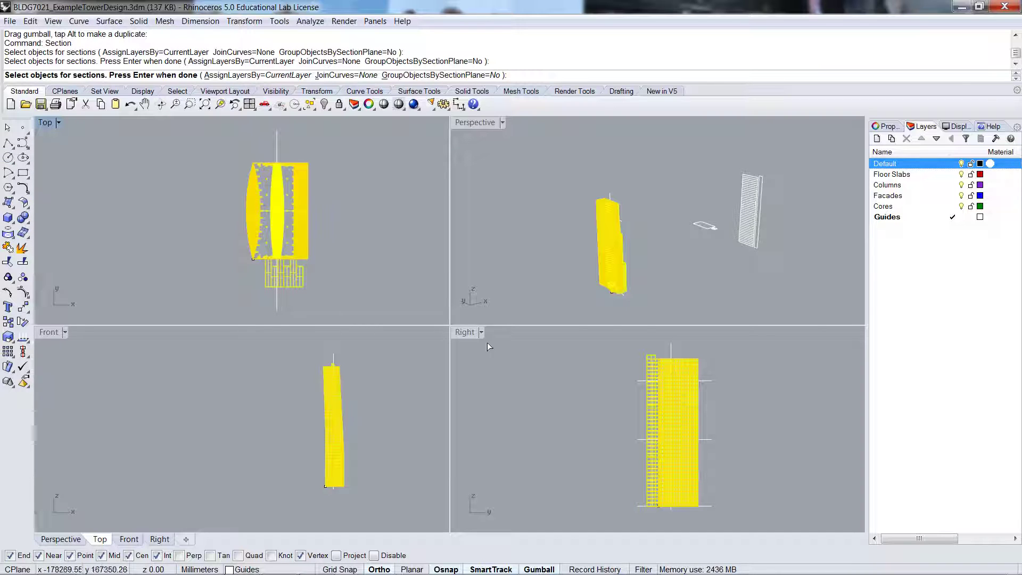
{"action": "key", "text": "Return"}
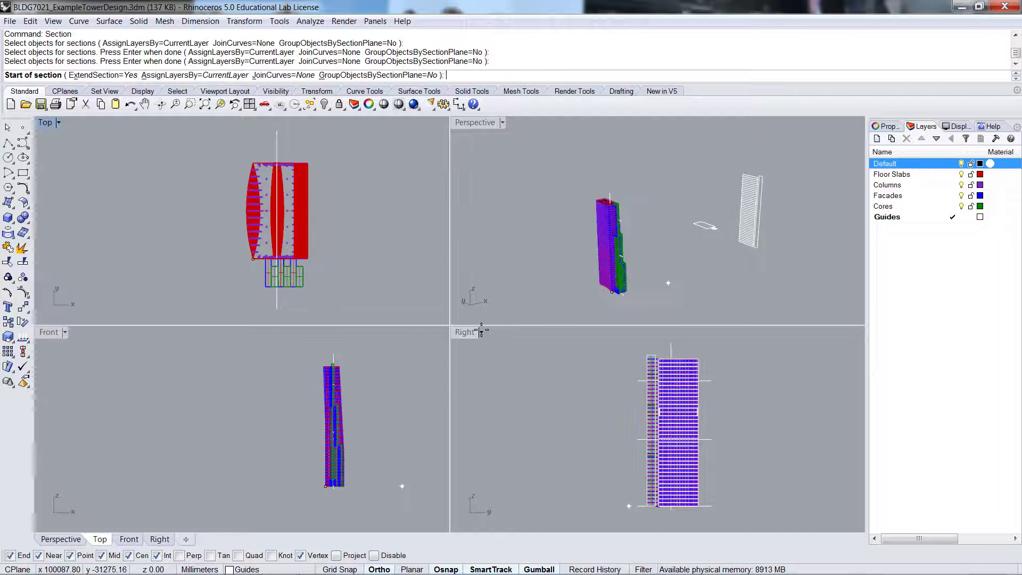
{"action": "left_click", "coordinate": [672, 509]}
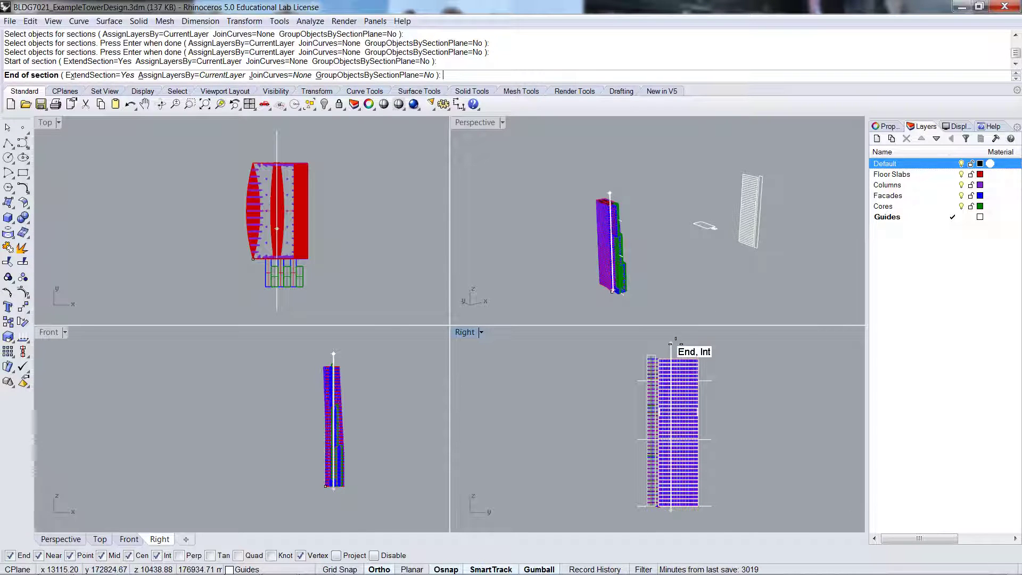
{"action": "left_click", "coordinate": [671, 343]}
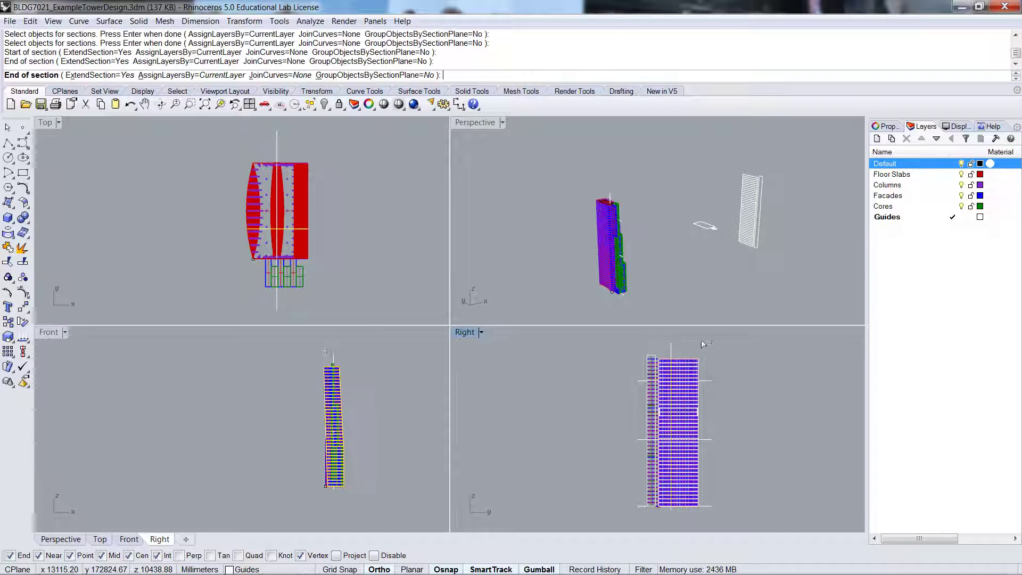
{"action": "key", "text": "Return"}
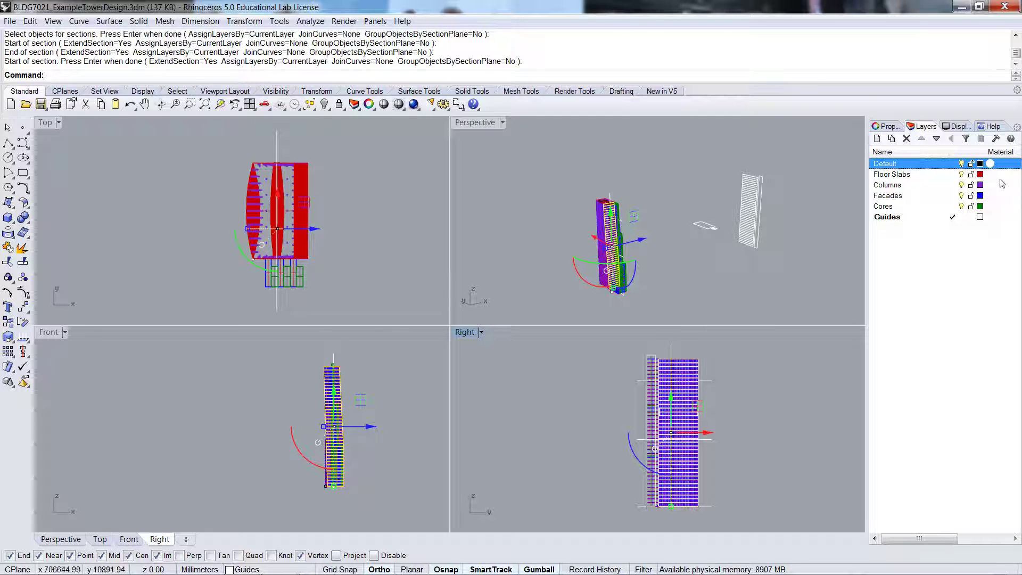
Step: Hide the Cores, Columns, Floor Slabs, Default and Facades layers to isolate the second vertical section, and deselect its curves
{"action": "left_click", "coordinate": [962, 206]}
{"action": "left_click", "coordinate": [962, 185]}
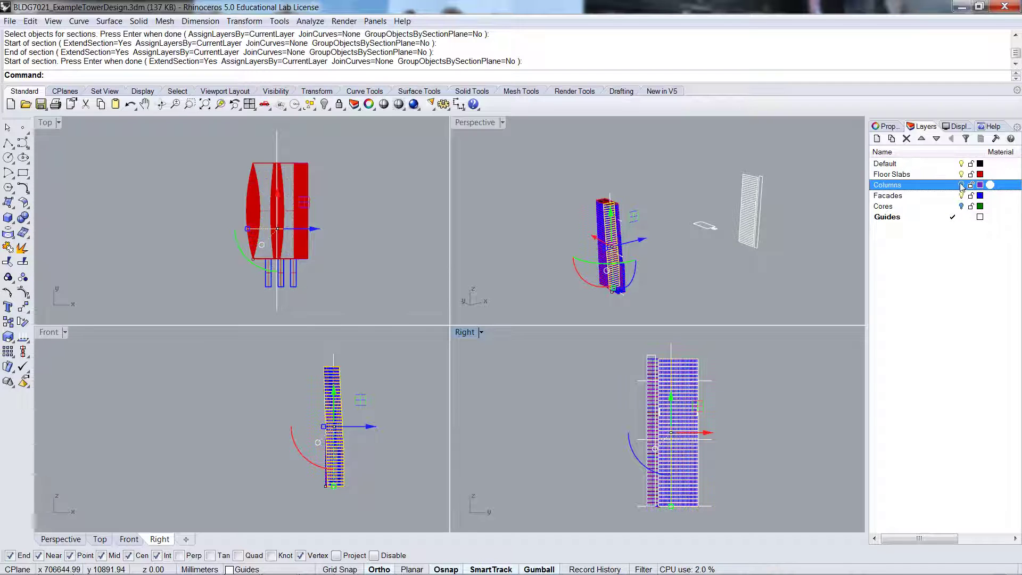
{"action": "left_click", "coordinate": [962, 174]}
{"action": "left_click", "coordinate": [888, 196]}
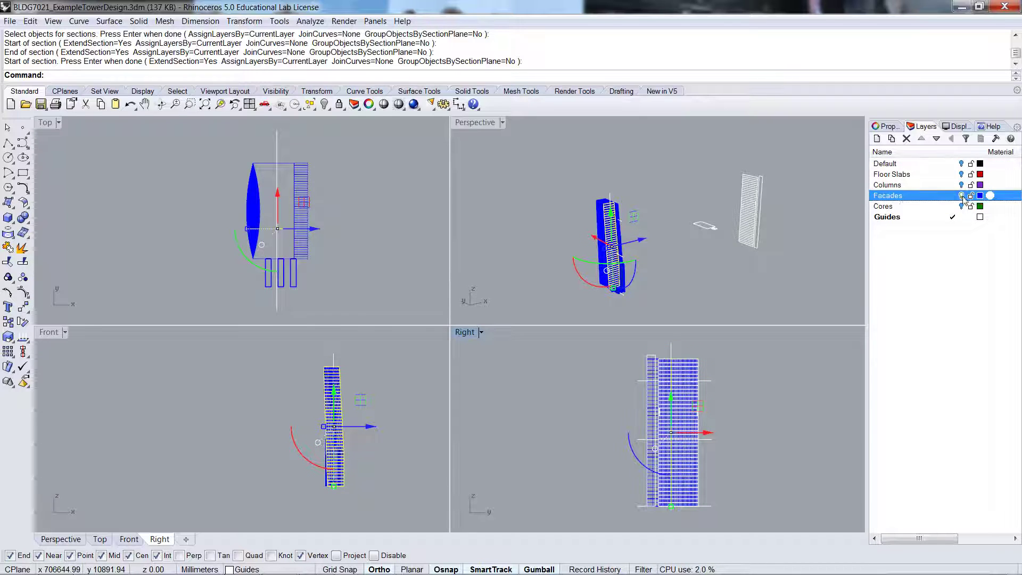
{"action": "left_click", "coordinate": [715, 258]}
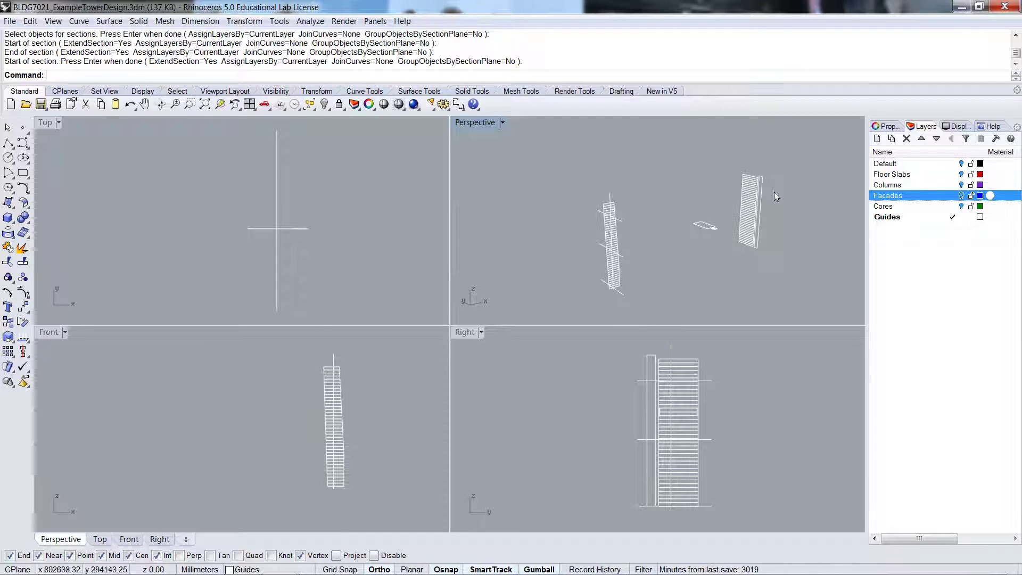
Step: Examine the two vertical sections in the Perspective view, checking the floor slab lines up close and from different angles
{"action": "scroll", "coordinate": [767, 188], "scroll_direction": "up", "scroll_amount": 3}
{"action": "scroll", "coordinate": [719, 162], "scroll_direction": "up", "scroll_amount": 3}
{"action": "scroll", "coordinate": [729, 171], "scroll_direction": "down", "scroll_amount": 1}
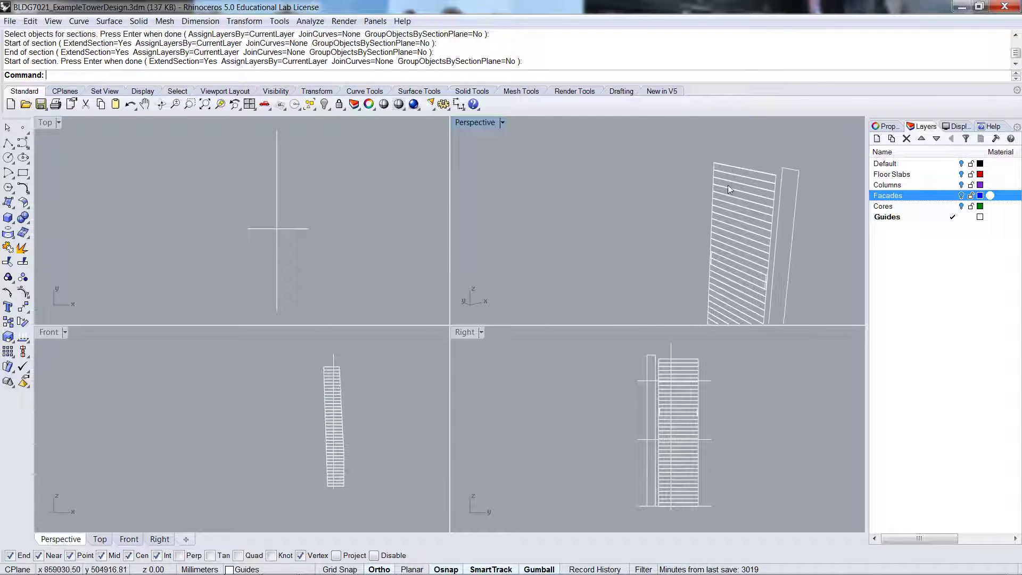
{"action": "scroll", "coordinate": [753, 148], "scroll_direction": "down", "scroll_amount": 2}
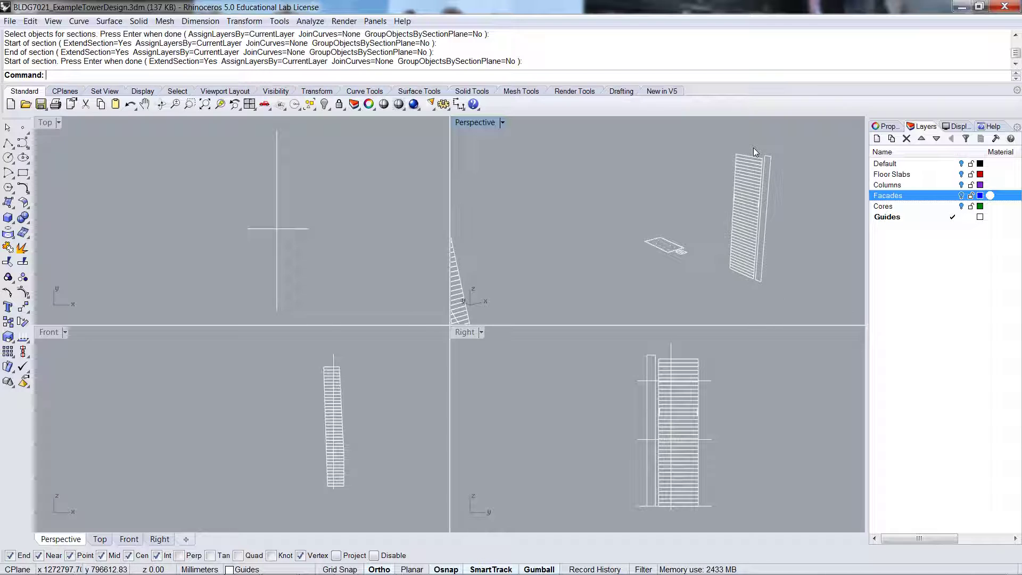
{"action": "scroll", "coordinate": [753, 149], "scroll_direction": "down", "scroll_amount": 3}
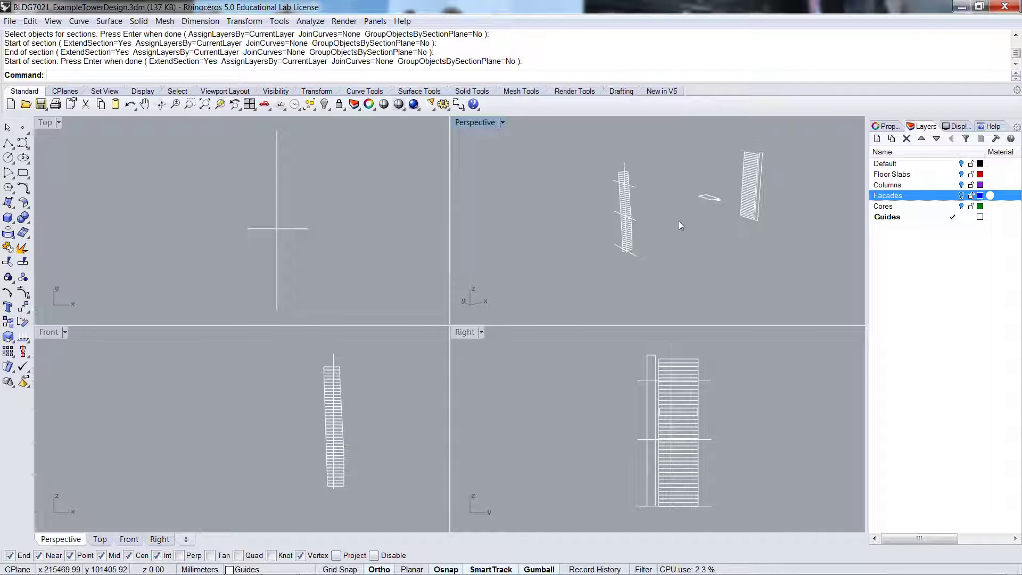
{"action": "scroll", "coordinate": [659, 242], "scroll_direction": "up", "scroll_amount": 3}
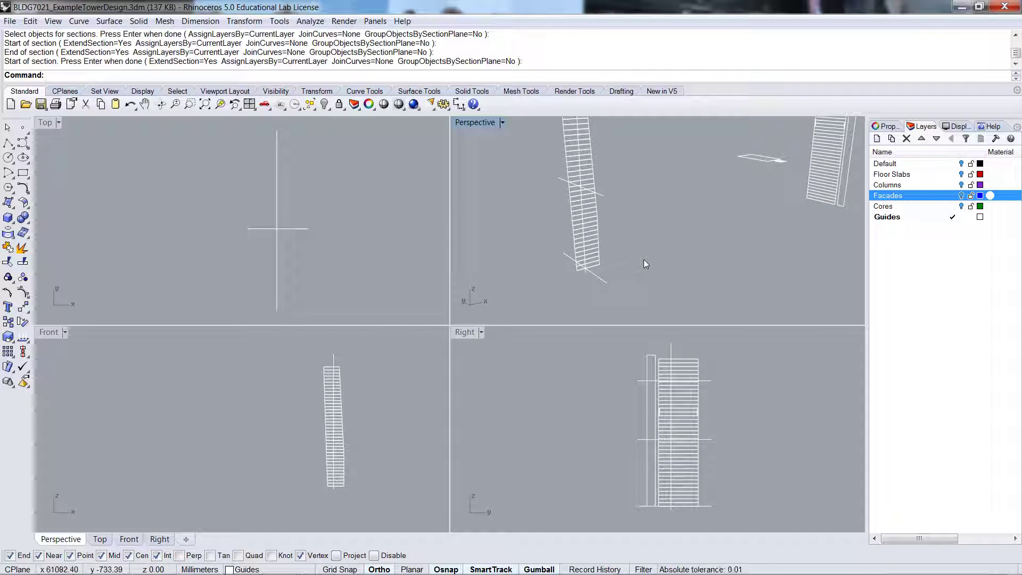
{"action": "right_click_drag", "start_coordinate": [644, 259], "coordinate": [659, 285], "text": "shift"}
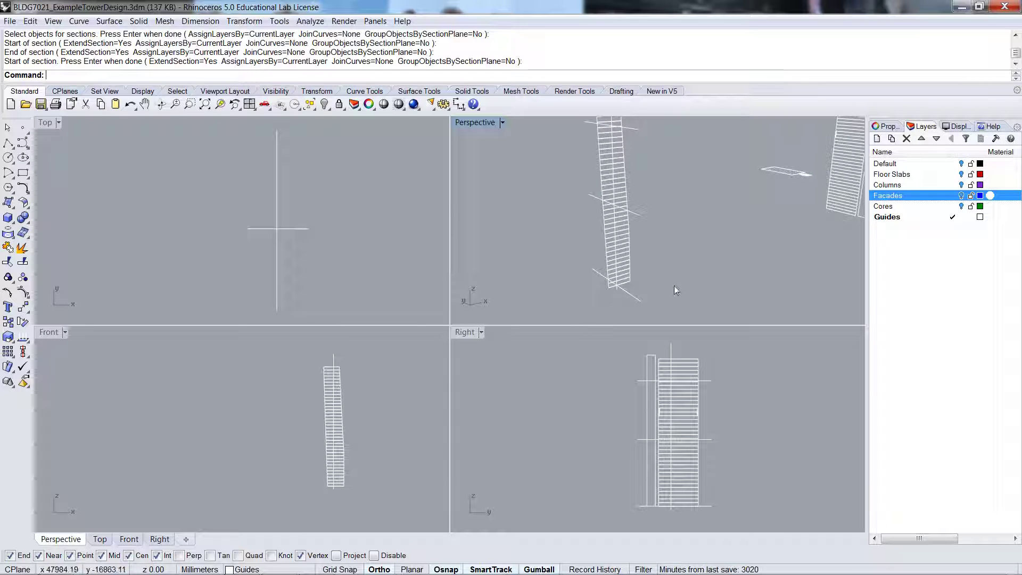
{"action": "right_click_drag", "start_coordinate": [678, 279], "coordinate": [612, 288]}
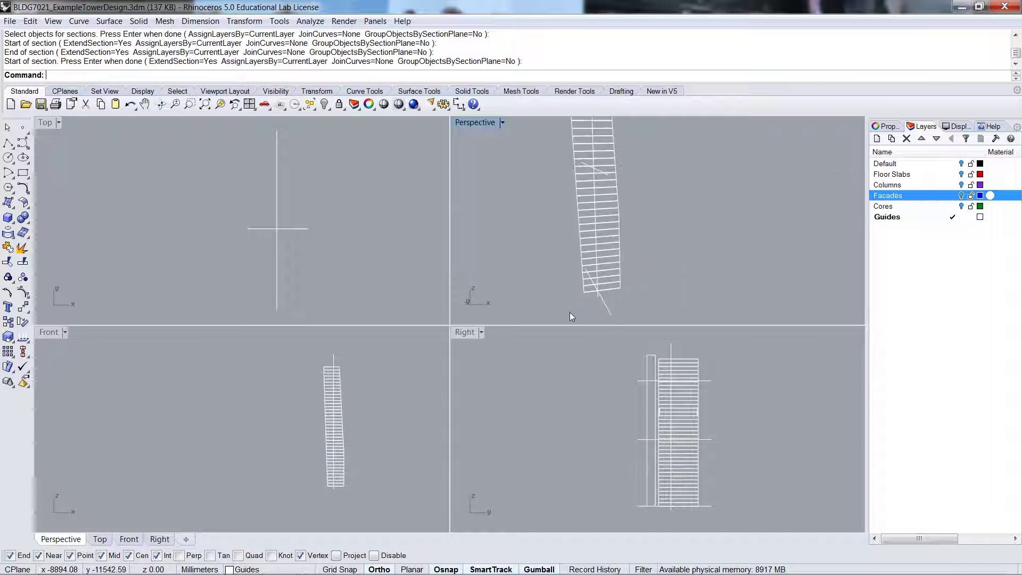
{"action": "scroll", "coordinate": [599, 289], "scroll_direction": "up", "scroll_amount": 6}
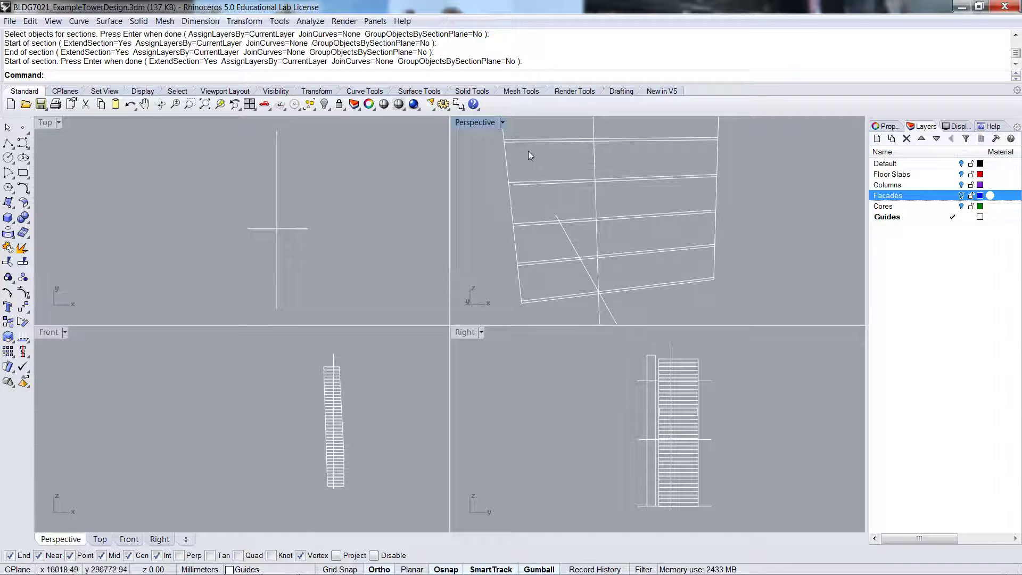
{"action": "scroll", "coordinate": [768, 193], "scroll_direction": "down", "scroll_amount": 5}
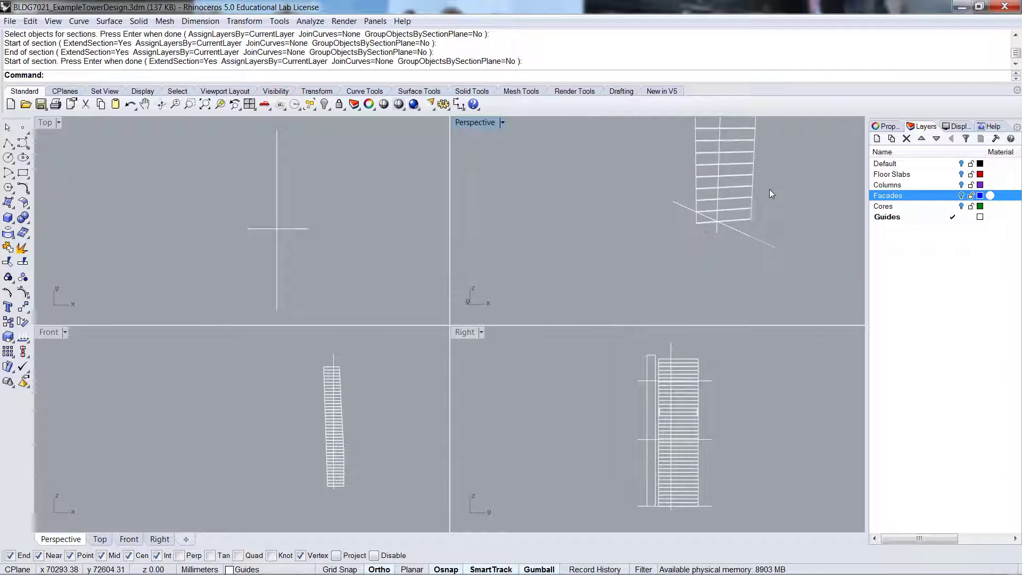
{"action": "right_click_drag", "start_coordinate": [769, 191], "coordinate": [685, 225], "text": "shift"}
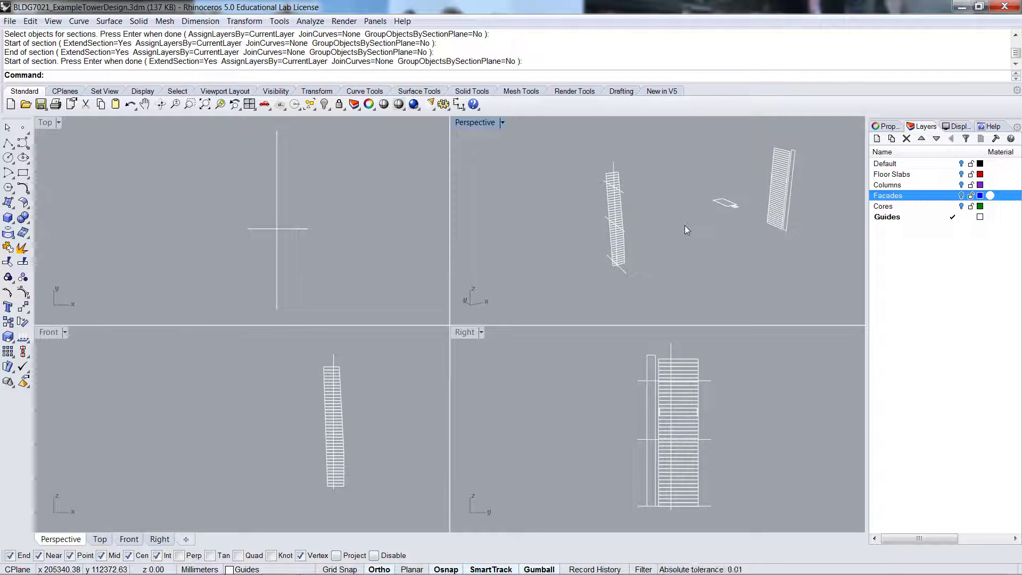